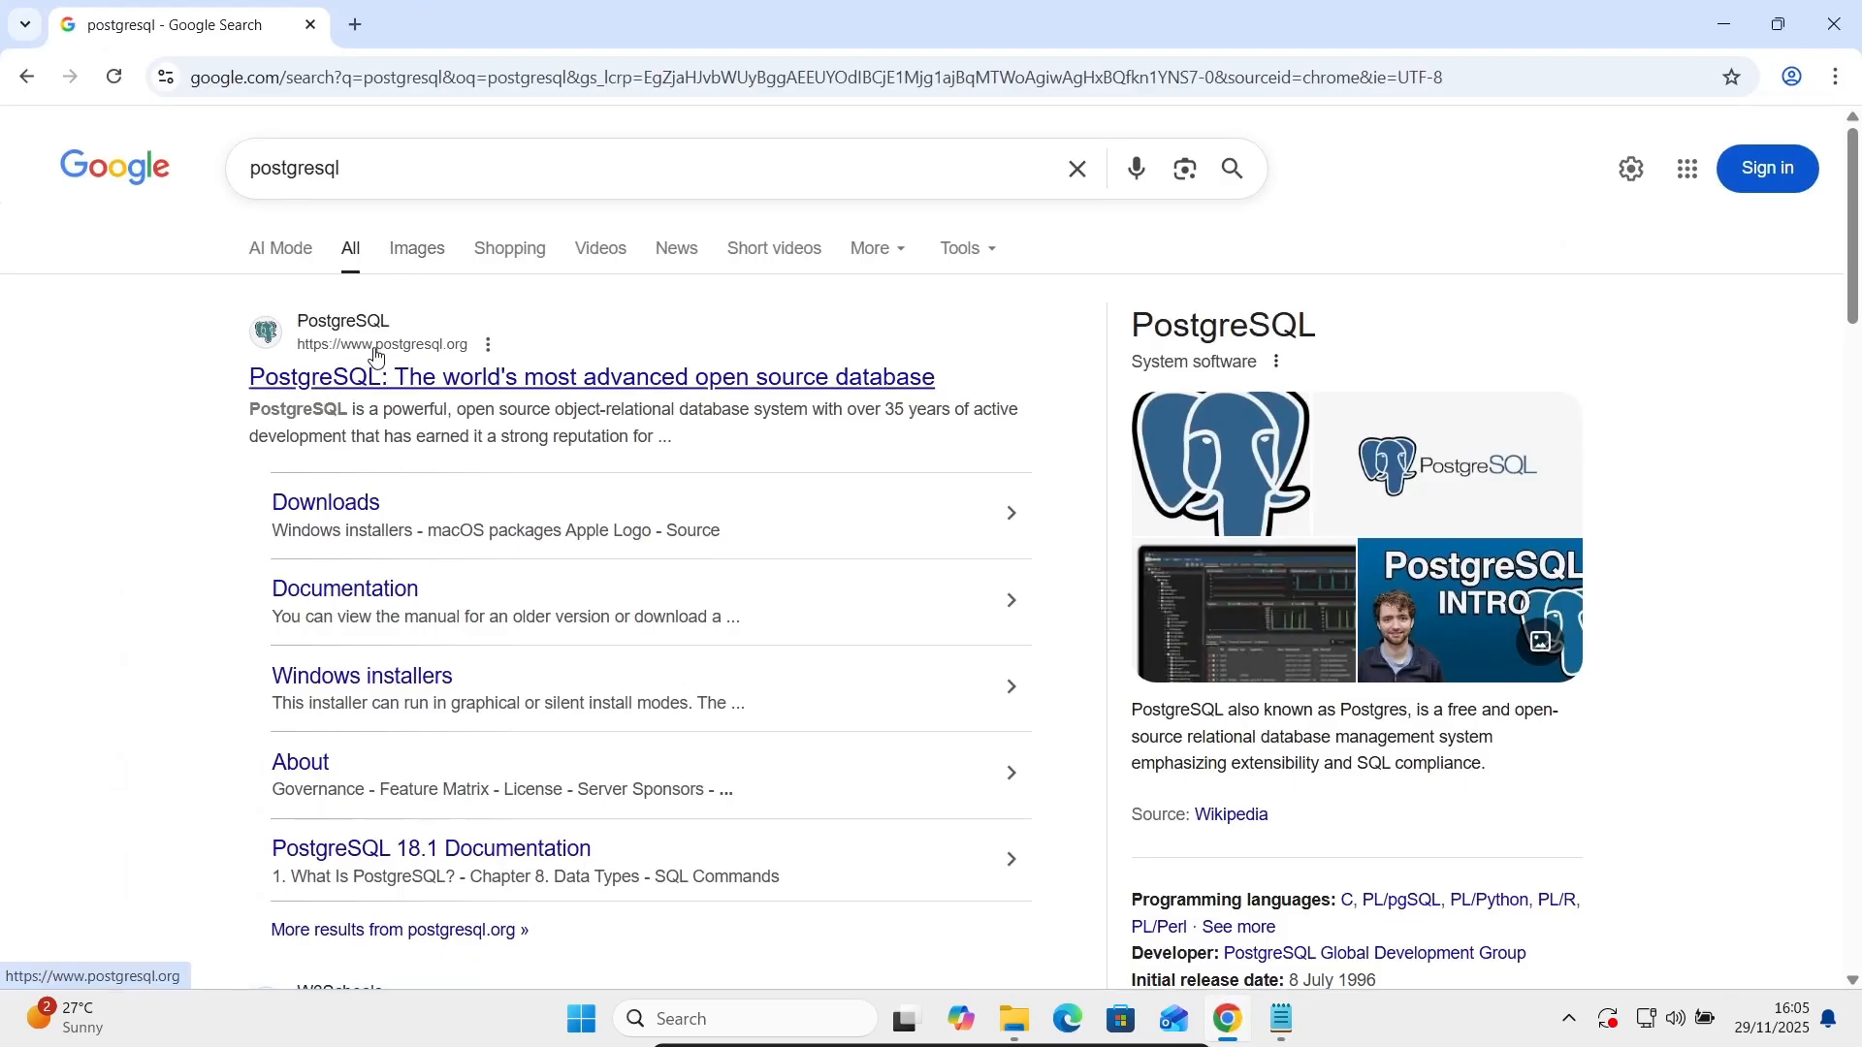
Open the official PostgreSQL site and download the EDB installer for version 18.1 on Windows x86-64.
left_click(423, 375)
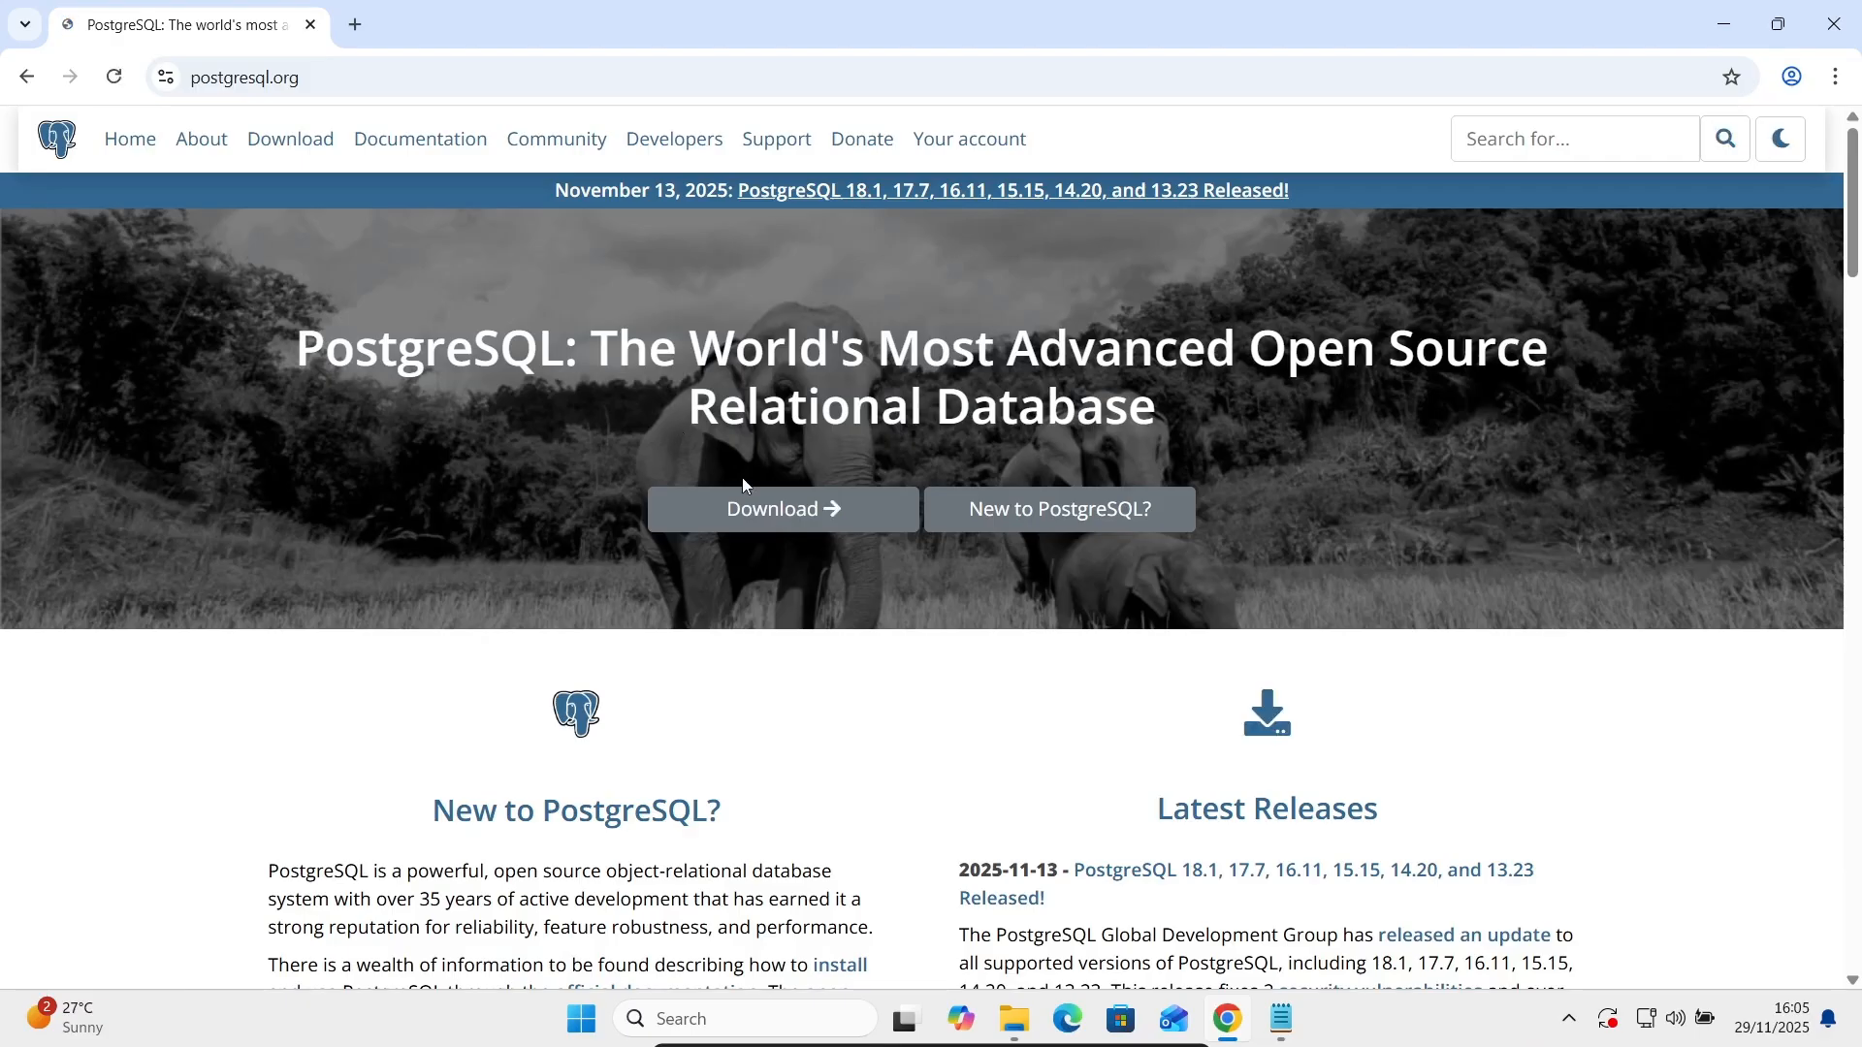
left_click(775, 510)
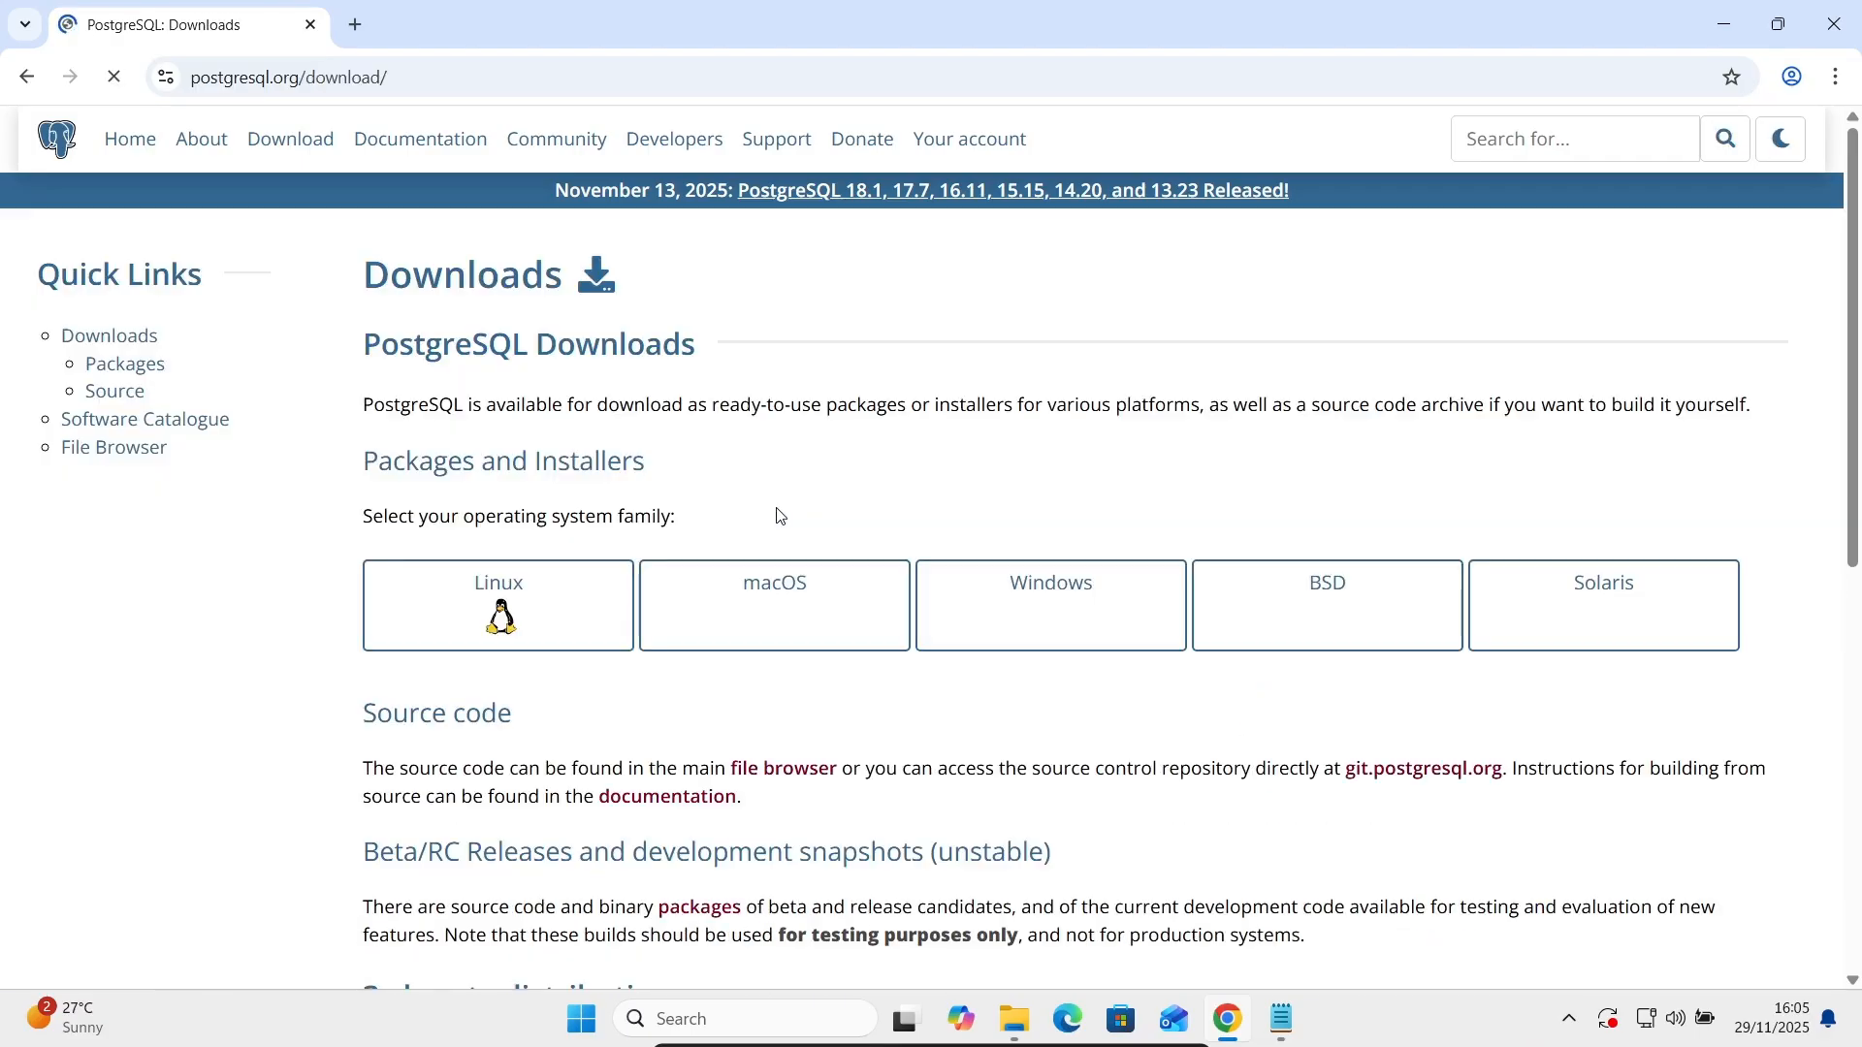
left_click(1045, 631)
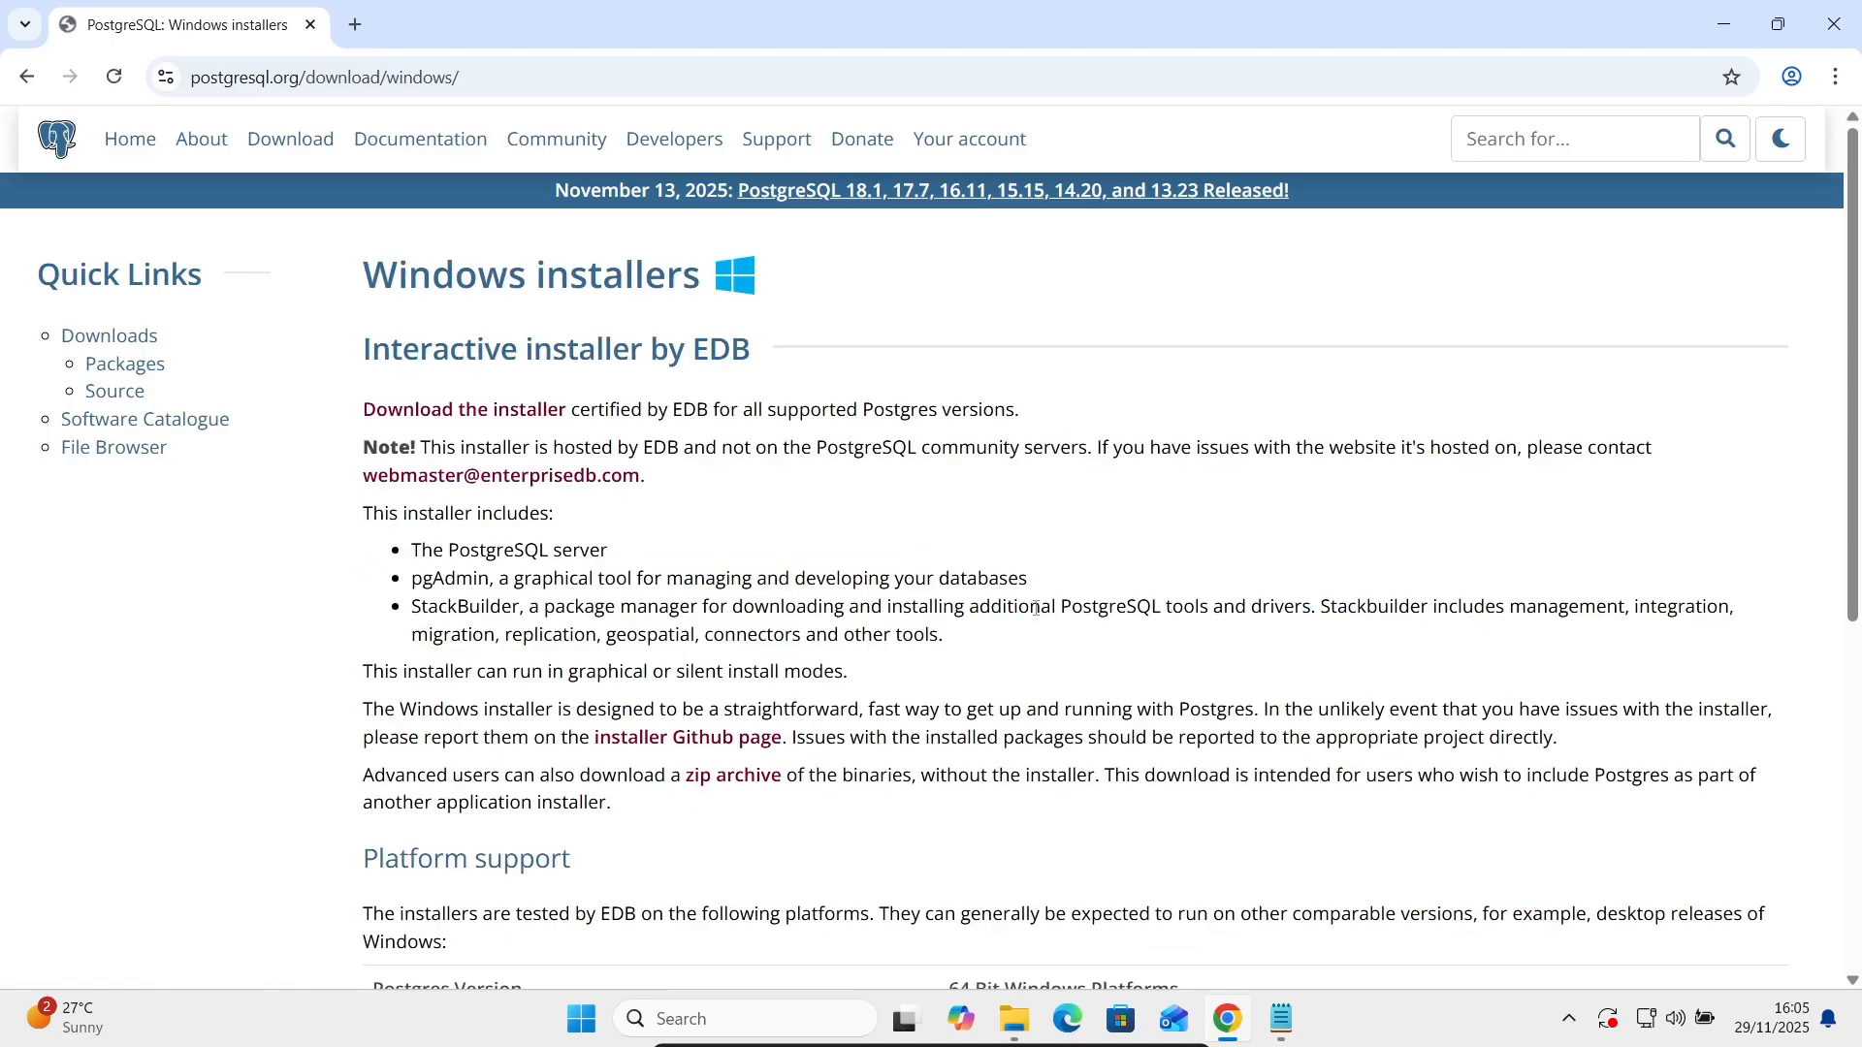
left_click(457, 412)
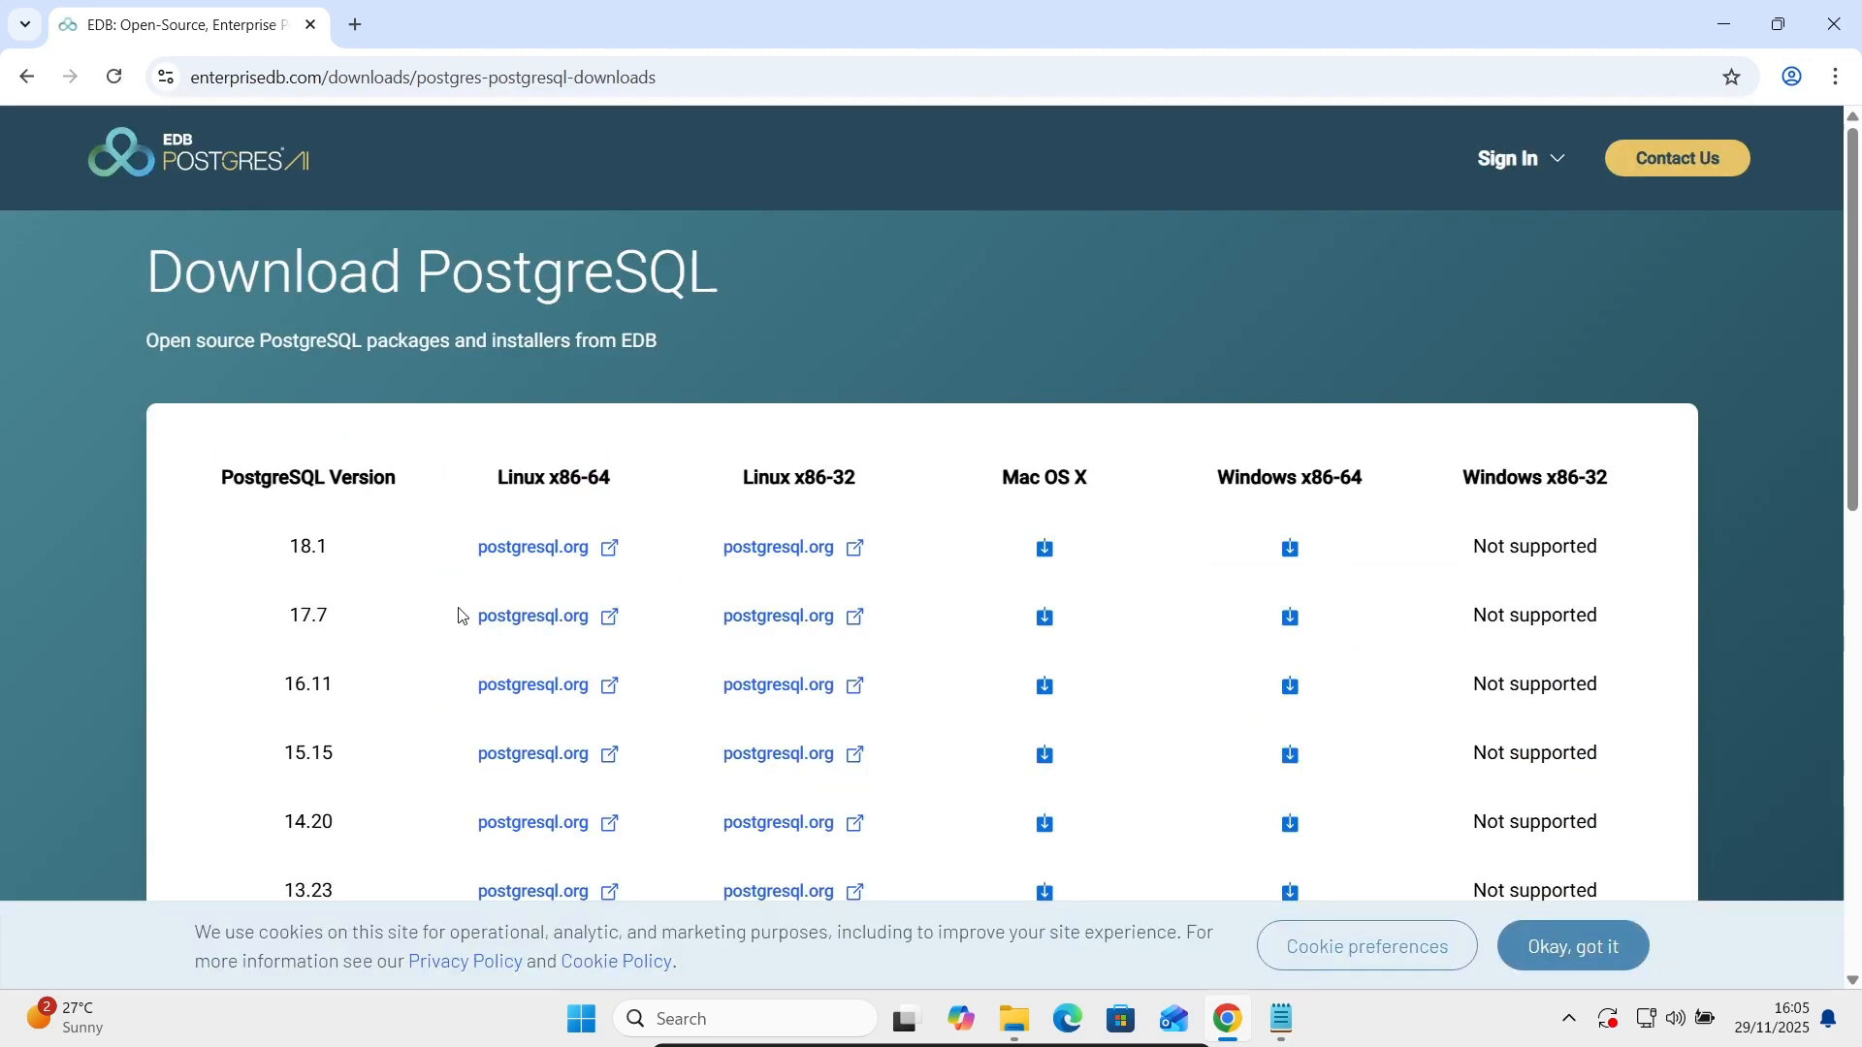
left_click(1289, 548)
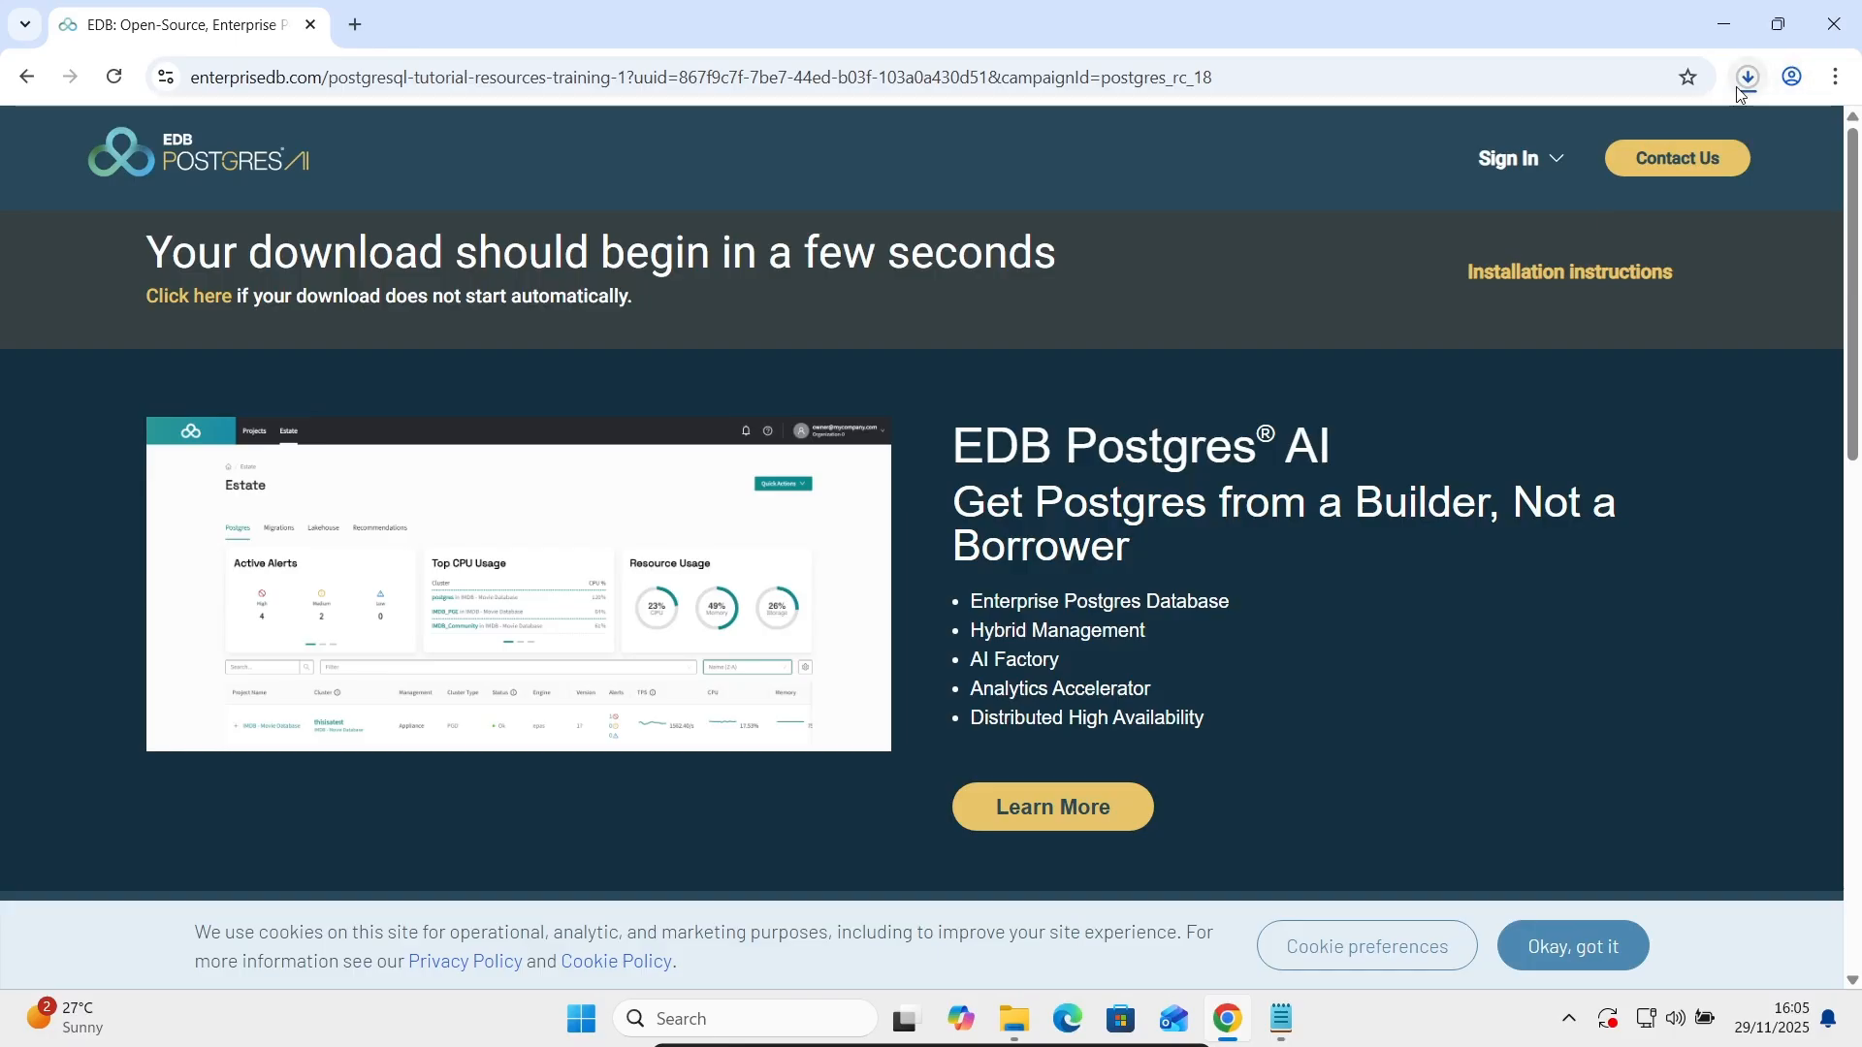
Show the downloaded PostgreSQL installer in its folder and close the browser.
left_click(1744, 91)
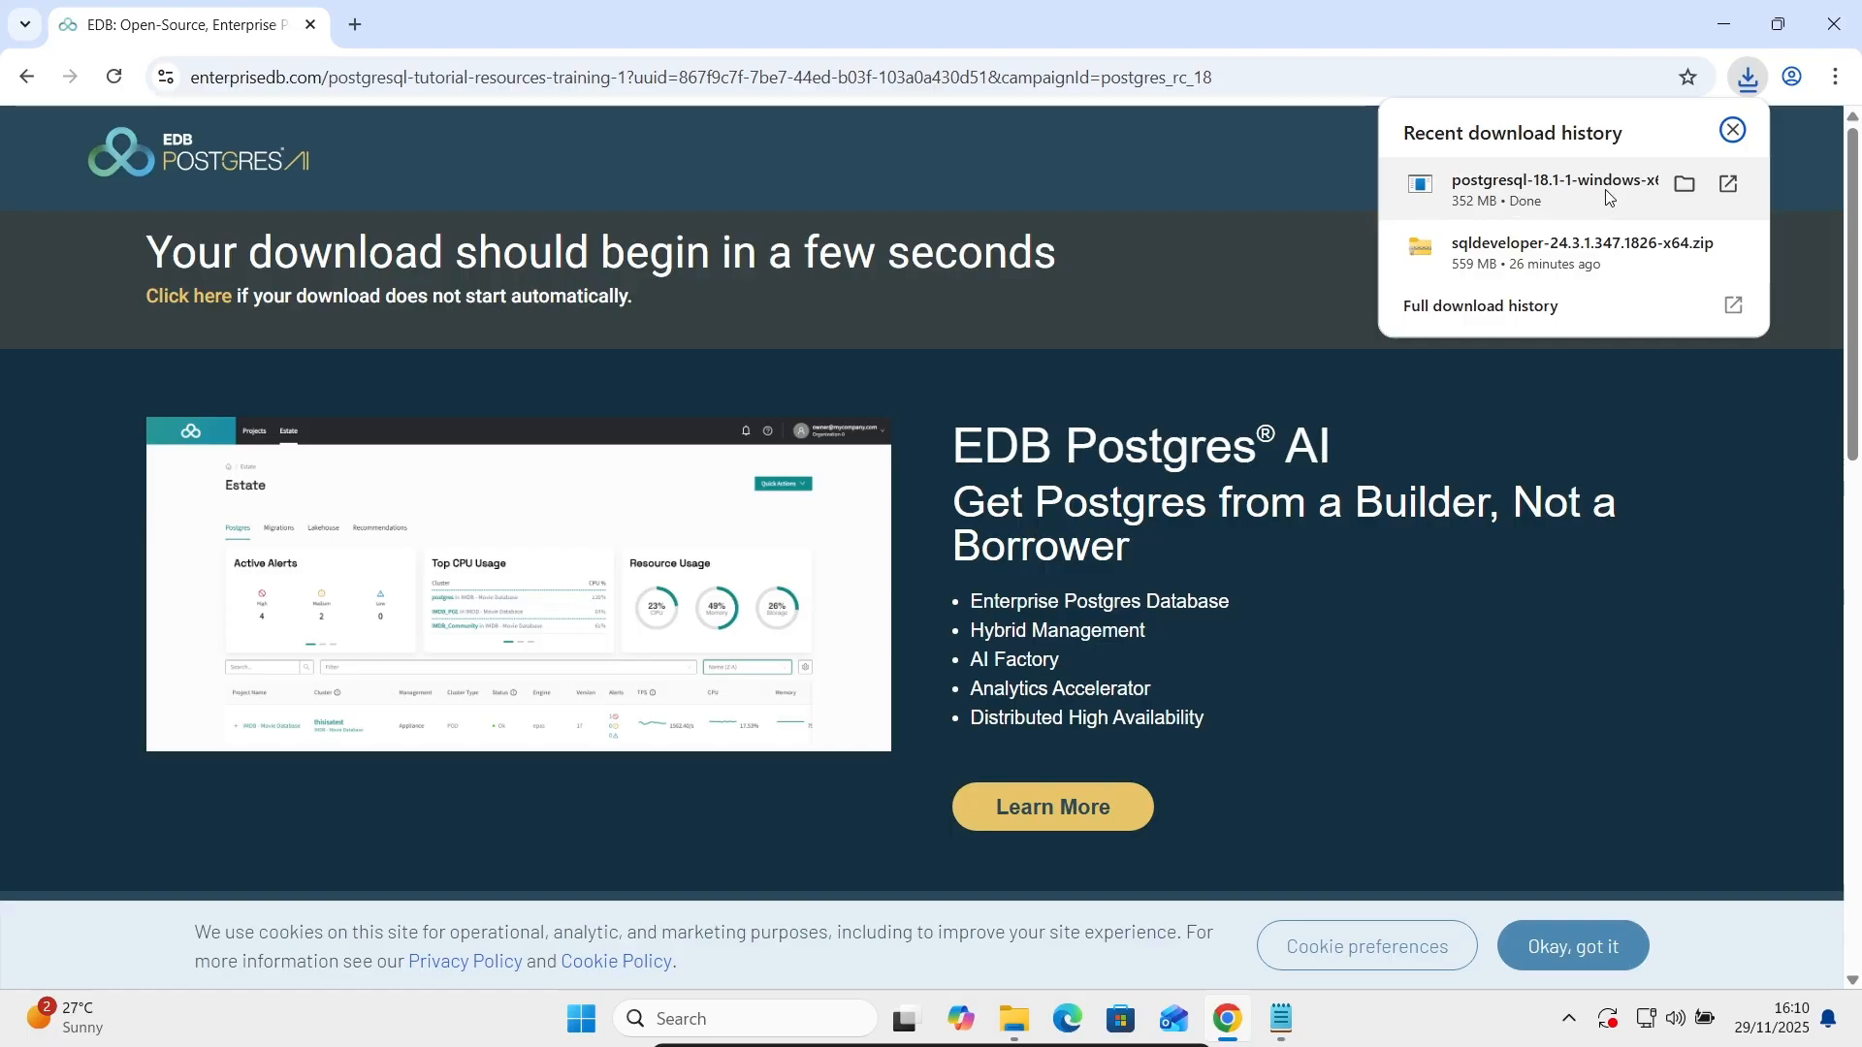
left_click(1684, 184)
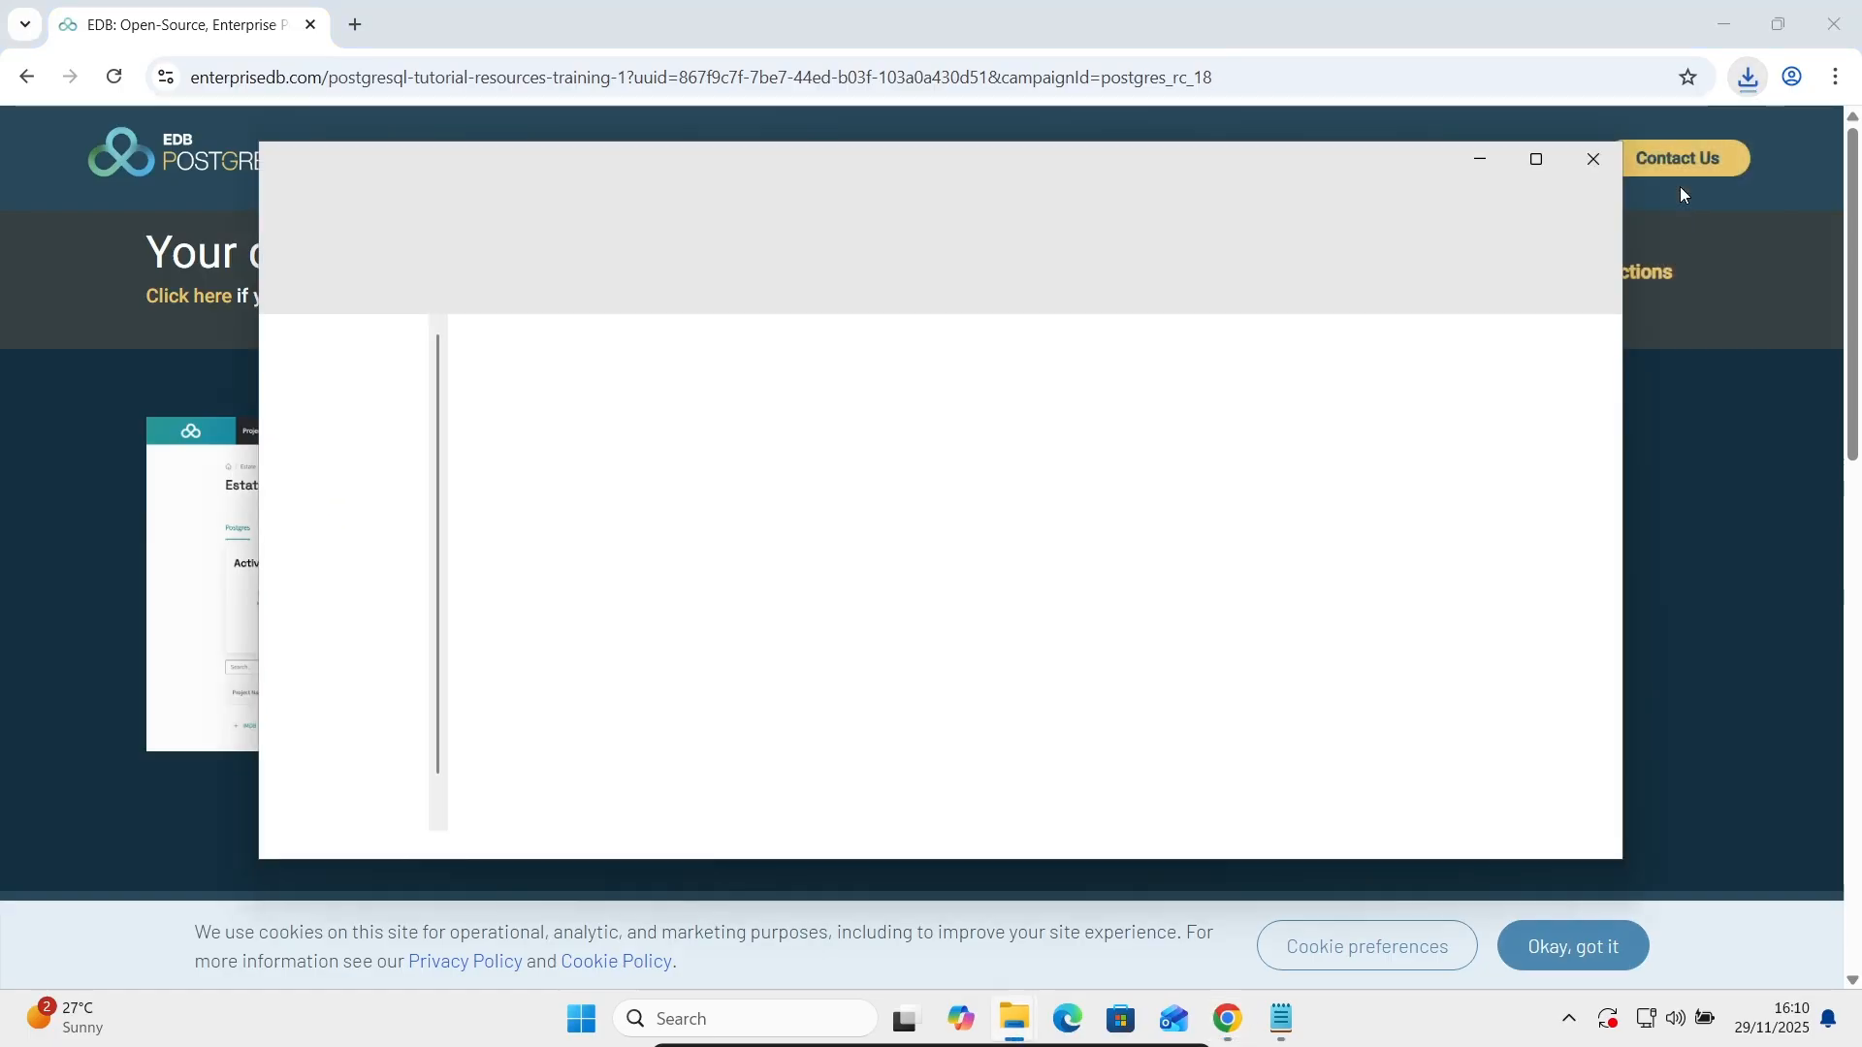
left_click(1831, 8)
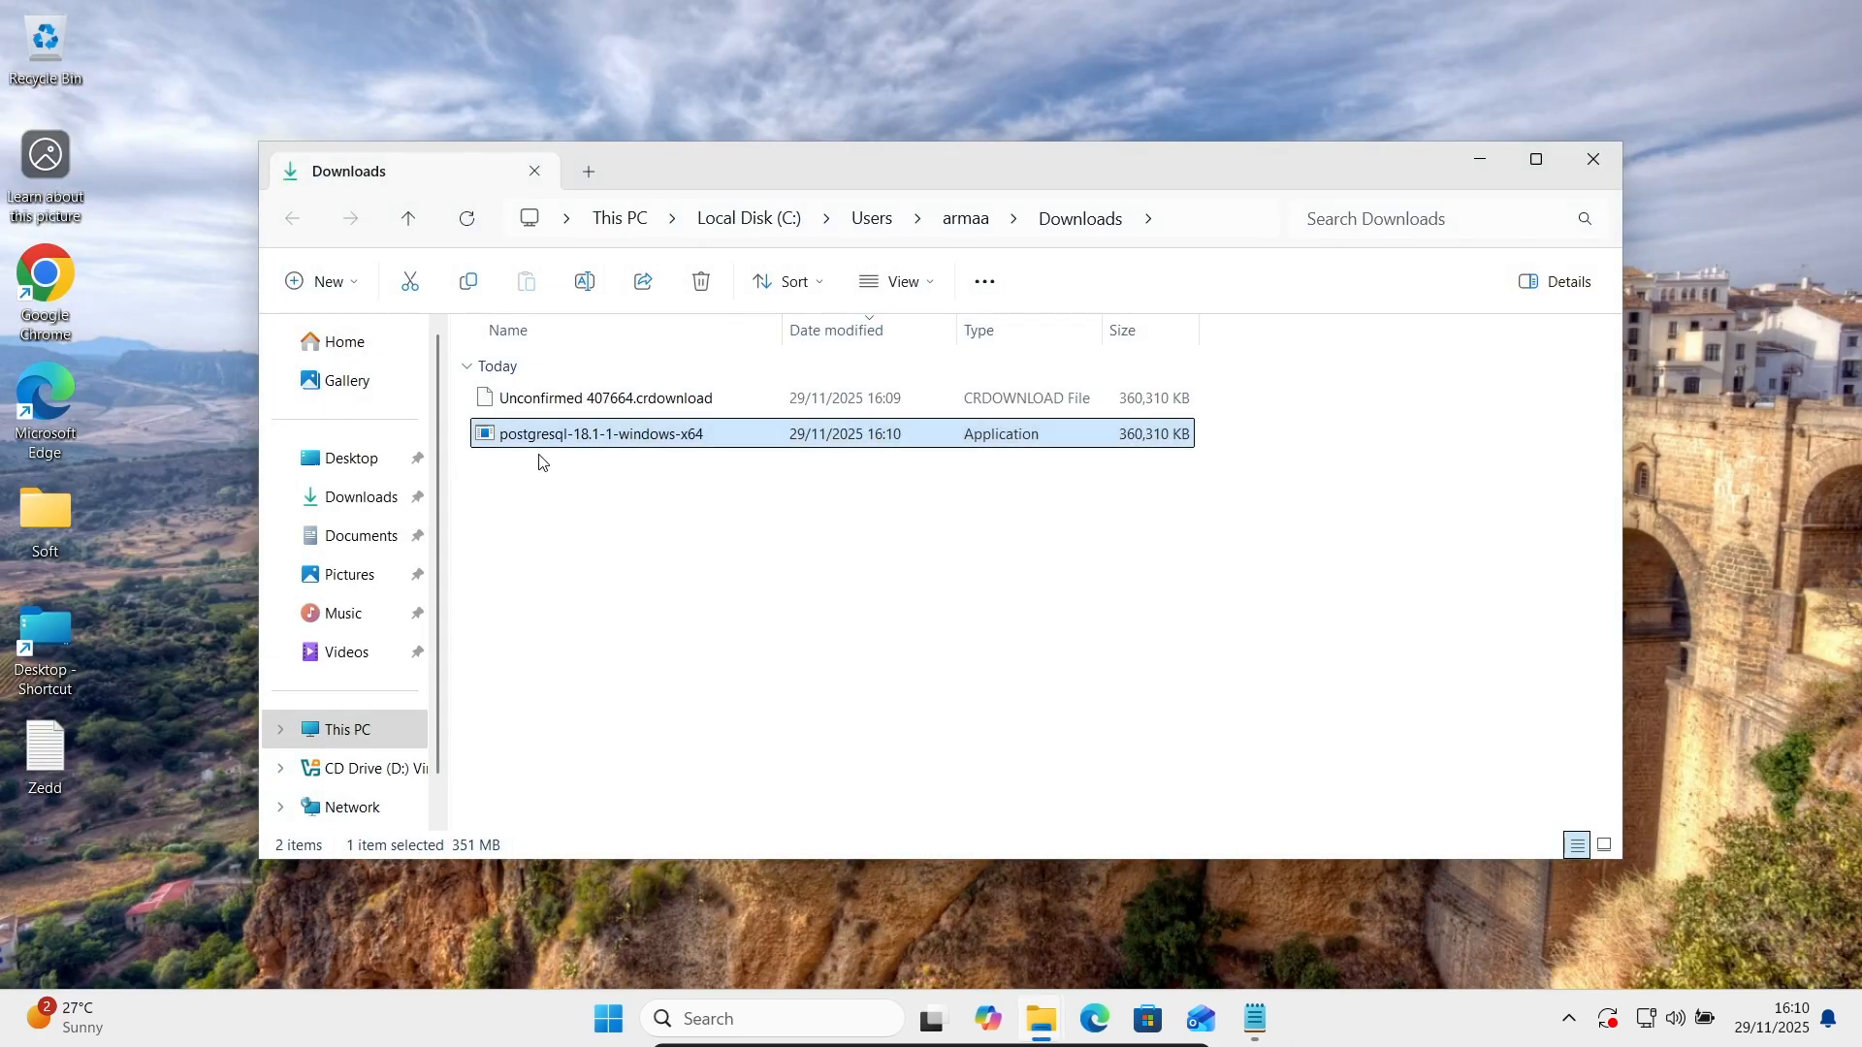
Run the postgresql-18.1-1-windows-x64 installer, allow it to make changes to the device, and minimize the Downloads window.
left_click(578, 495)
right_click(574, 492)
double_click(536, 437)
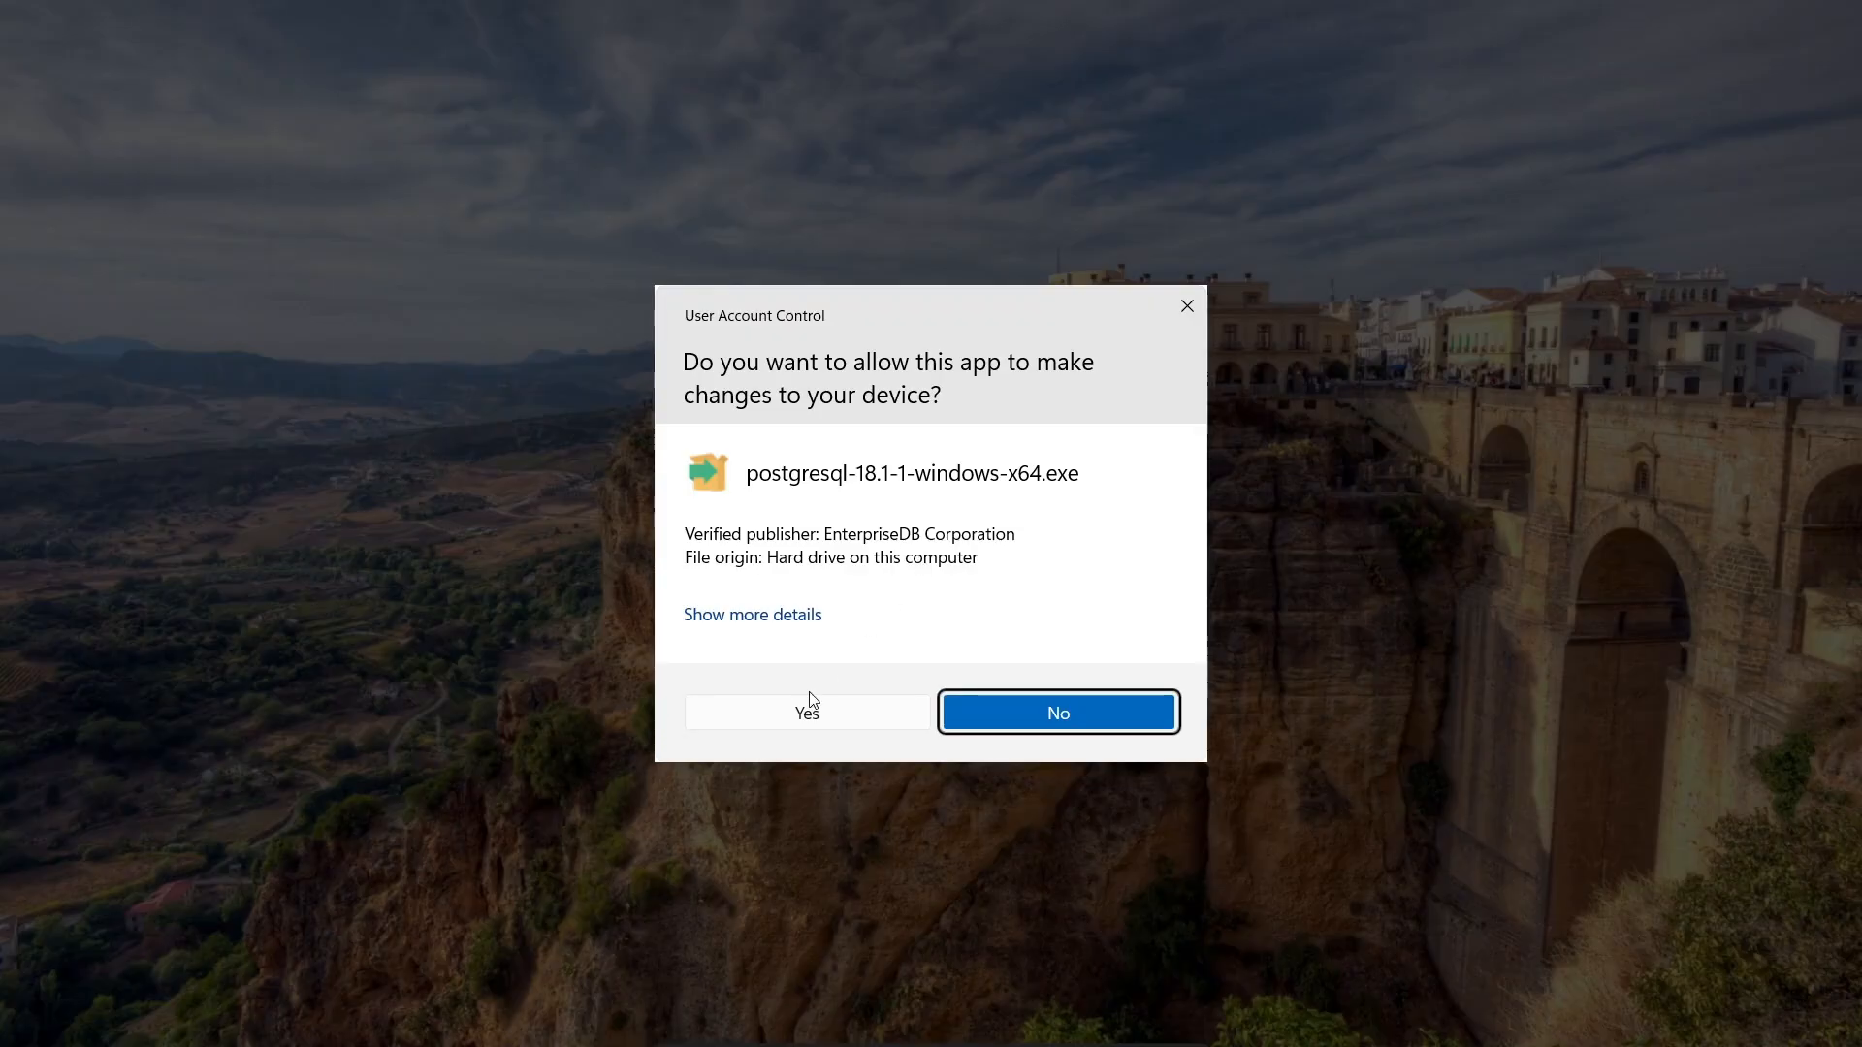
left_click(773, 718)
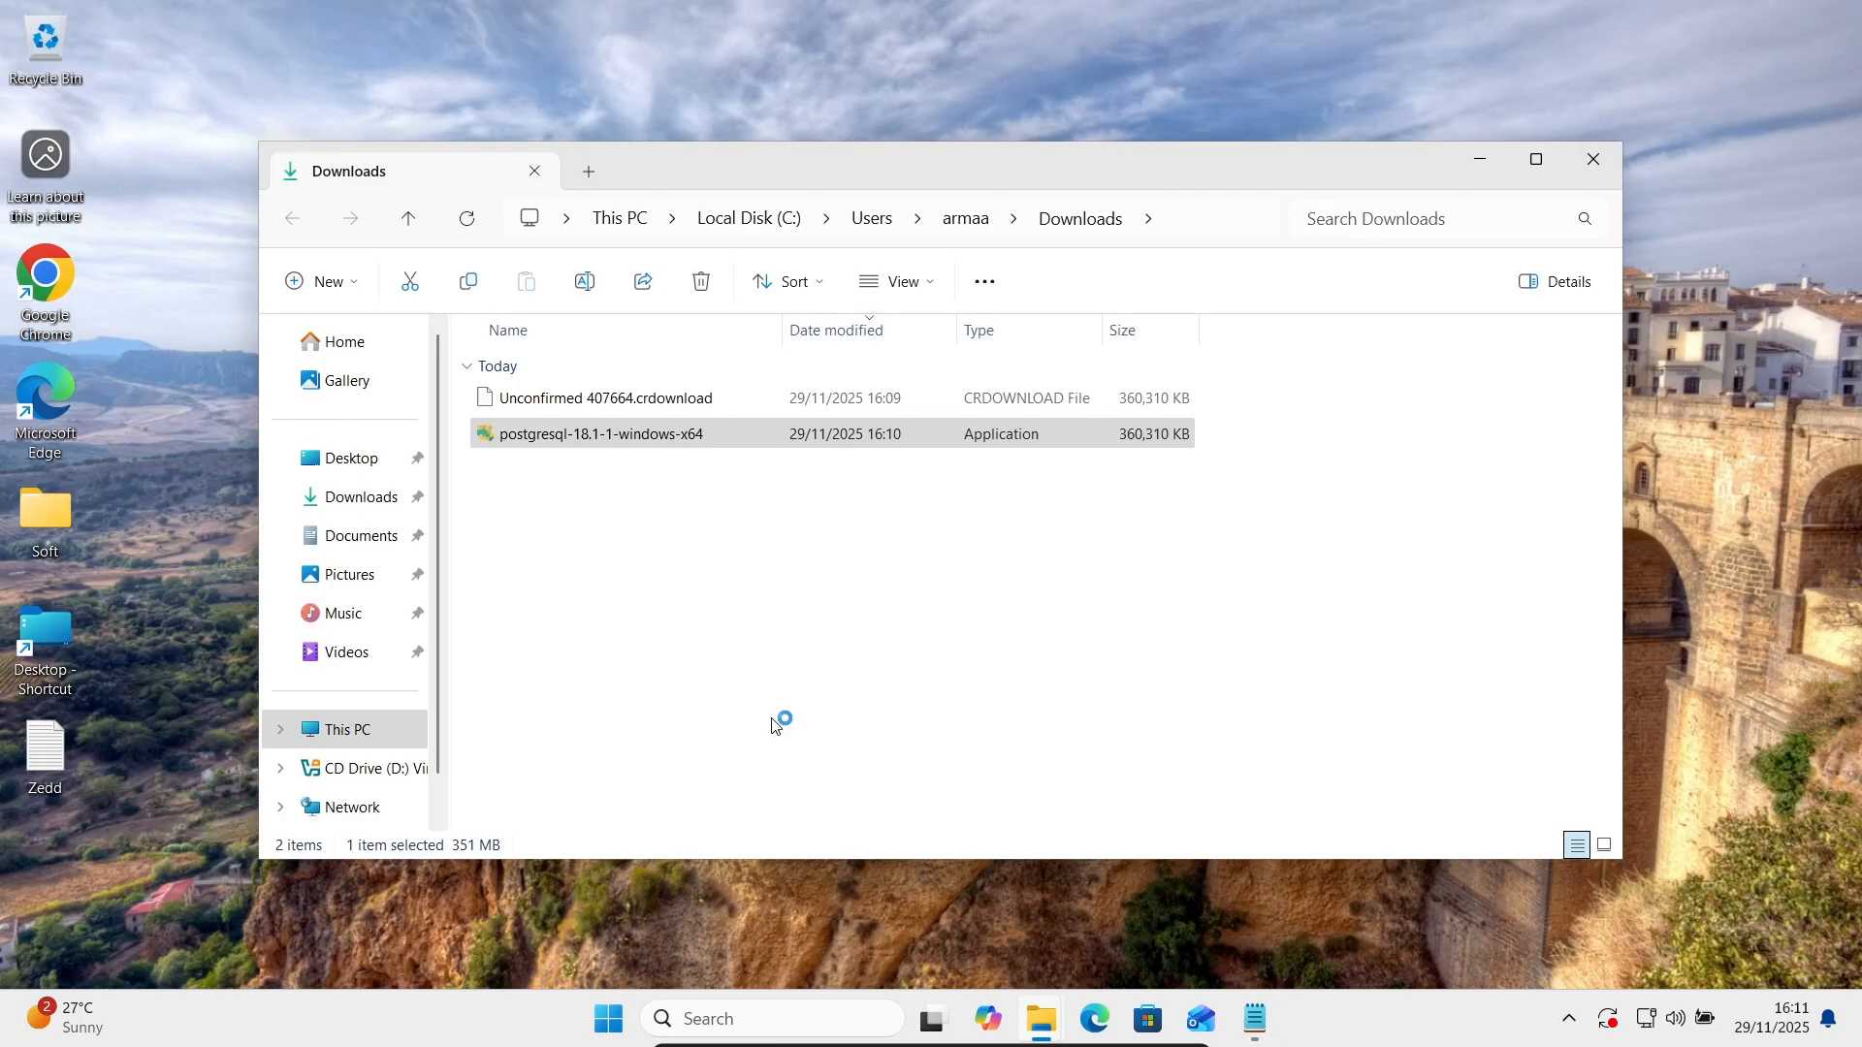
left_click(1478, 160)
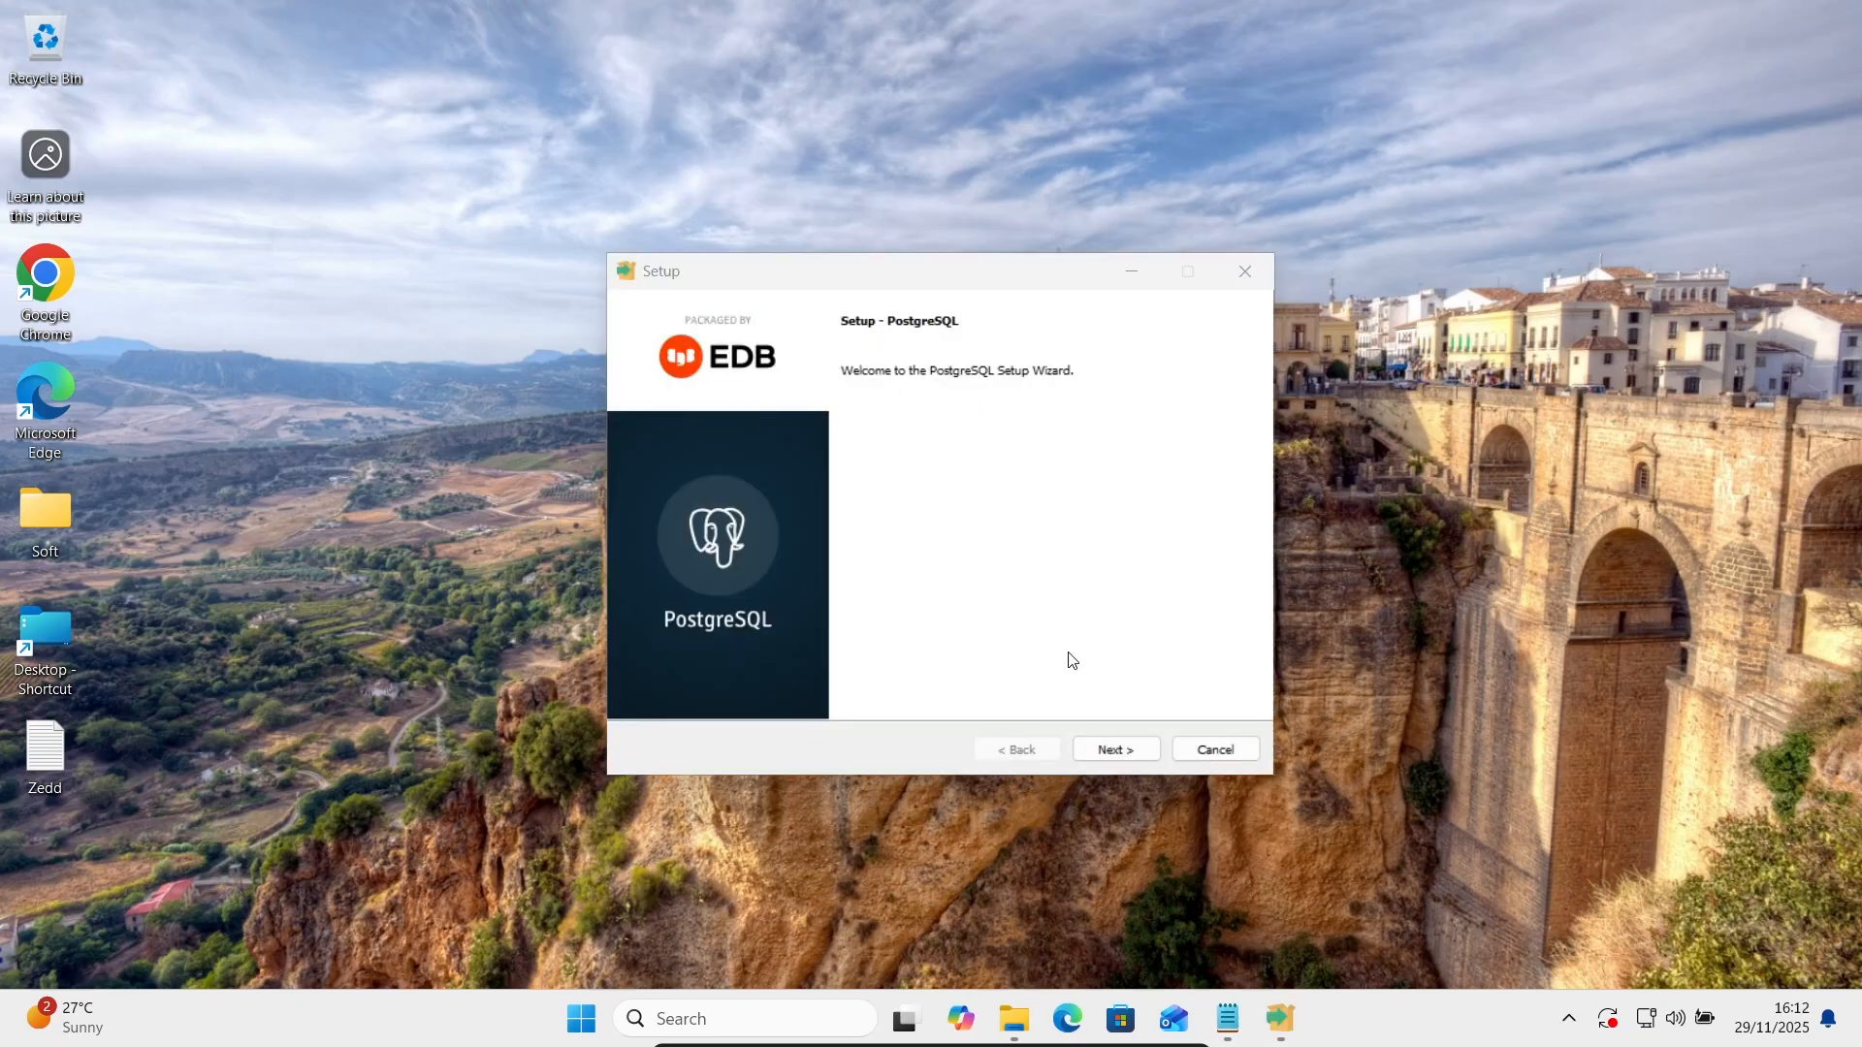
Keep the installation directory C:\Program Files\PostgreSQL\18 and exclude Stack Builder from the components to install.
left_click(1107, 753)
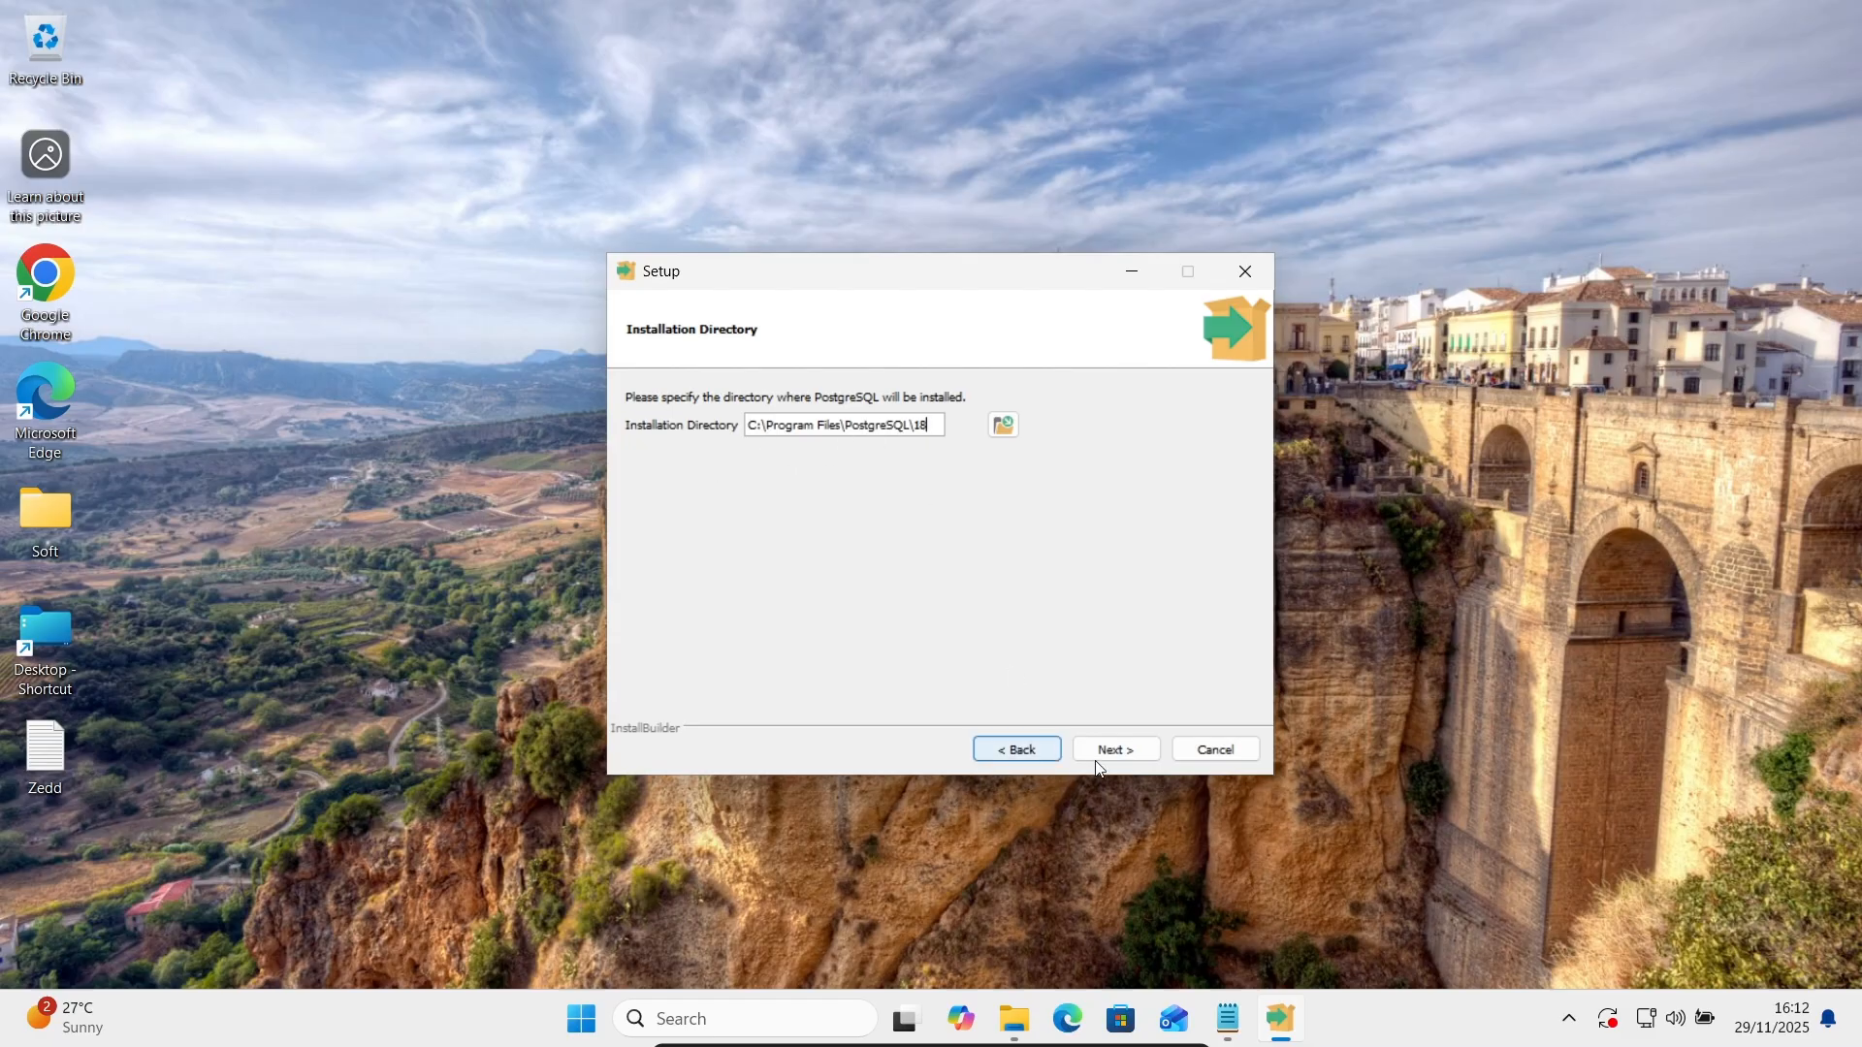
left_click(1126, 755)
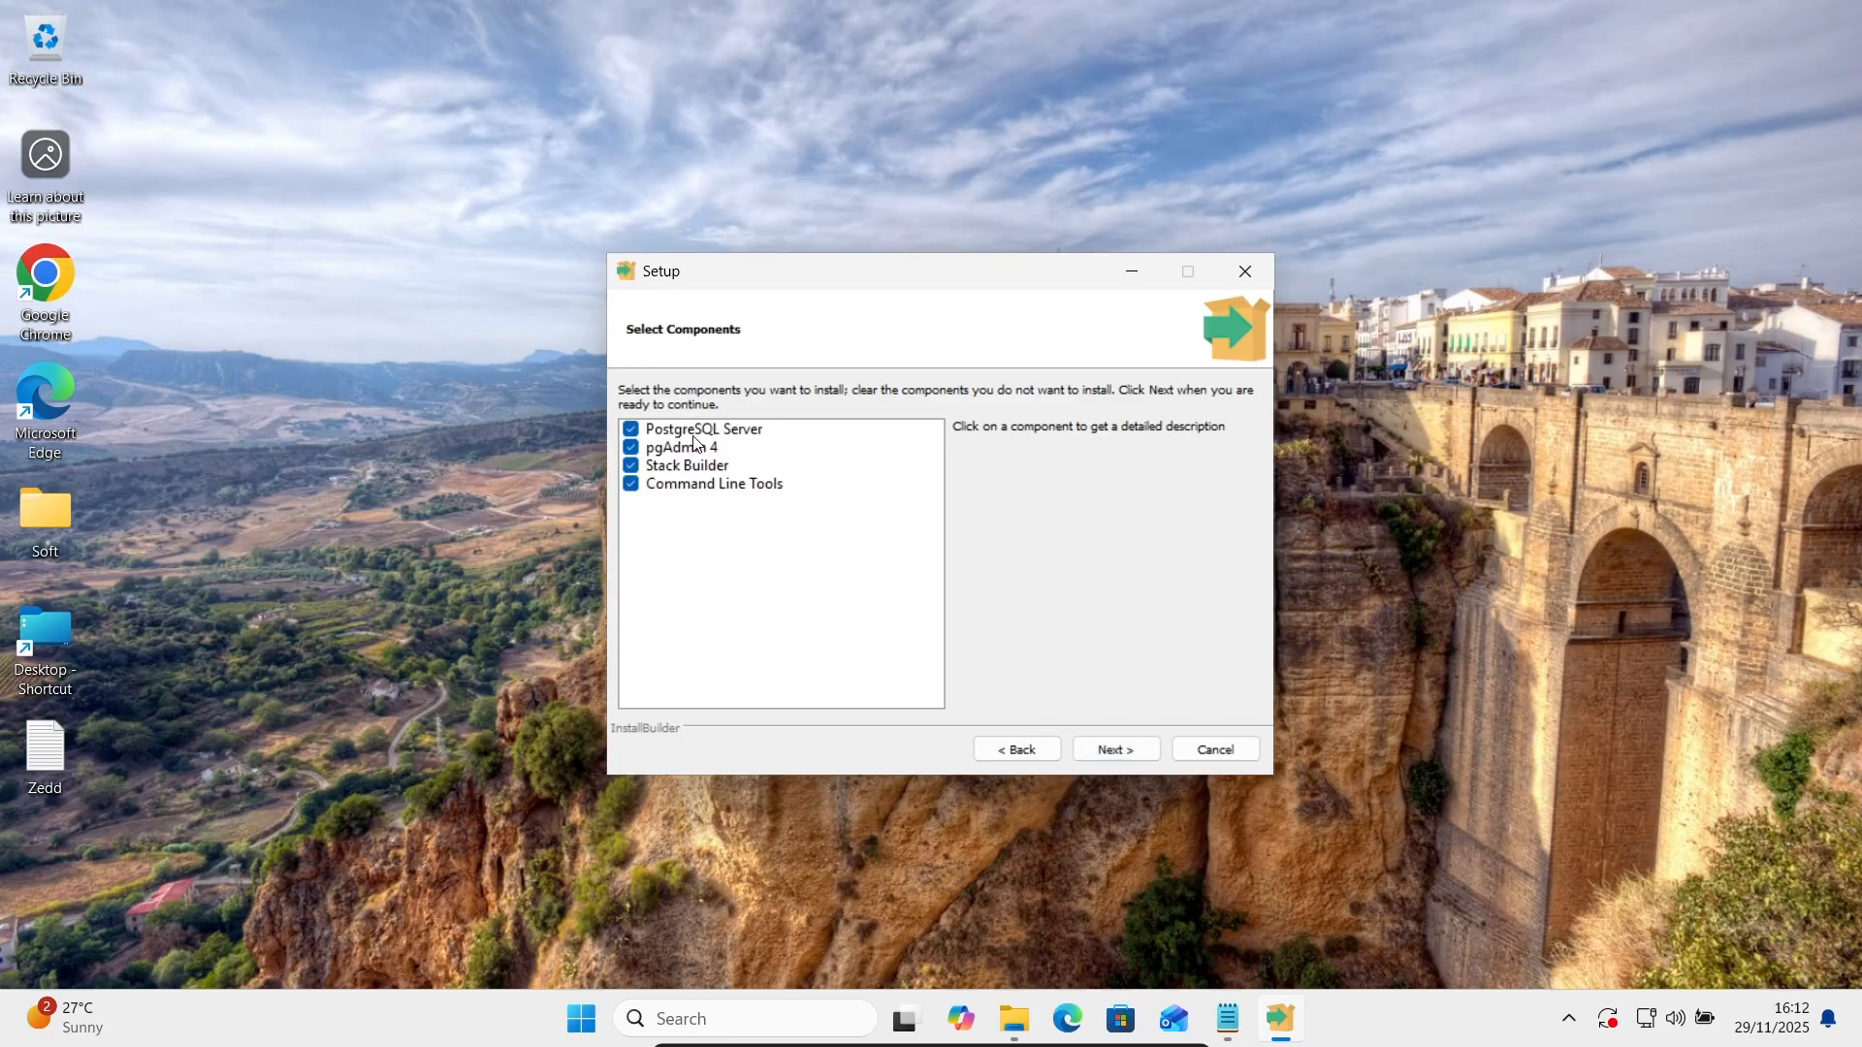
left_click(657, 472)
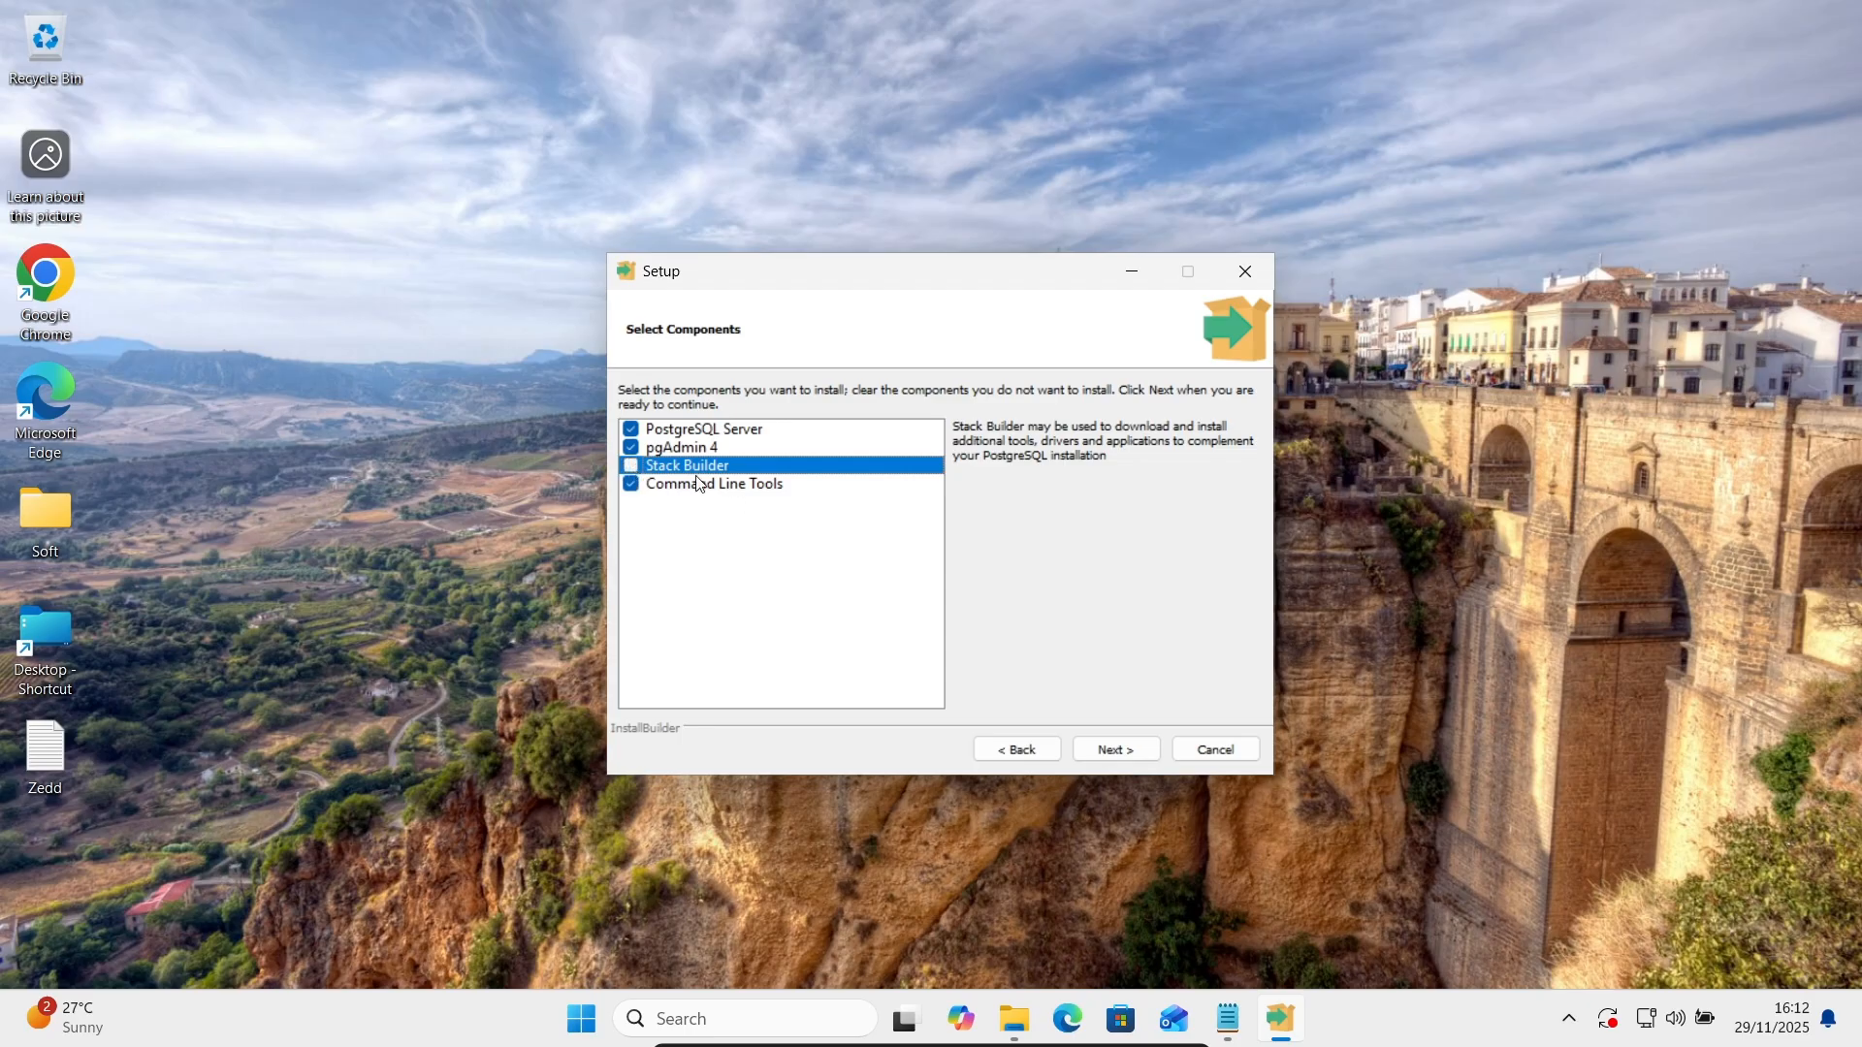
left_click(1105, 751)
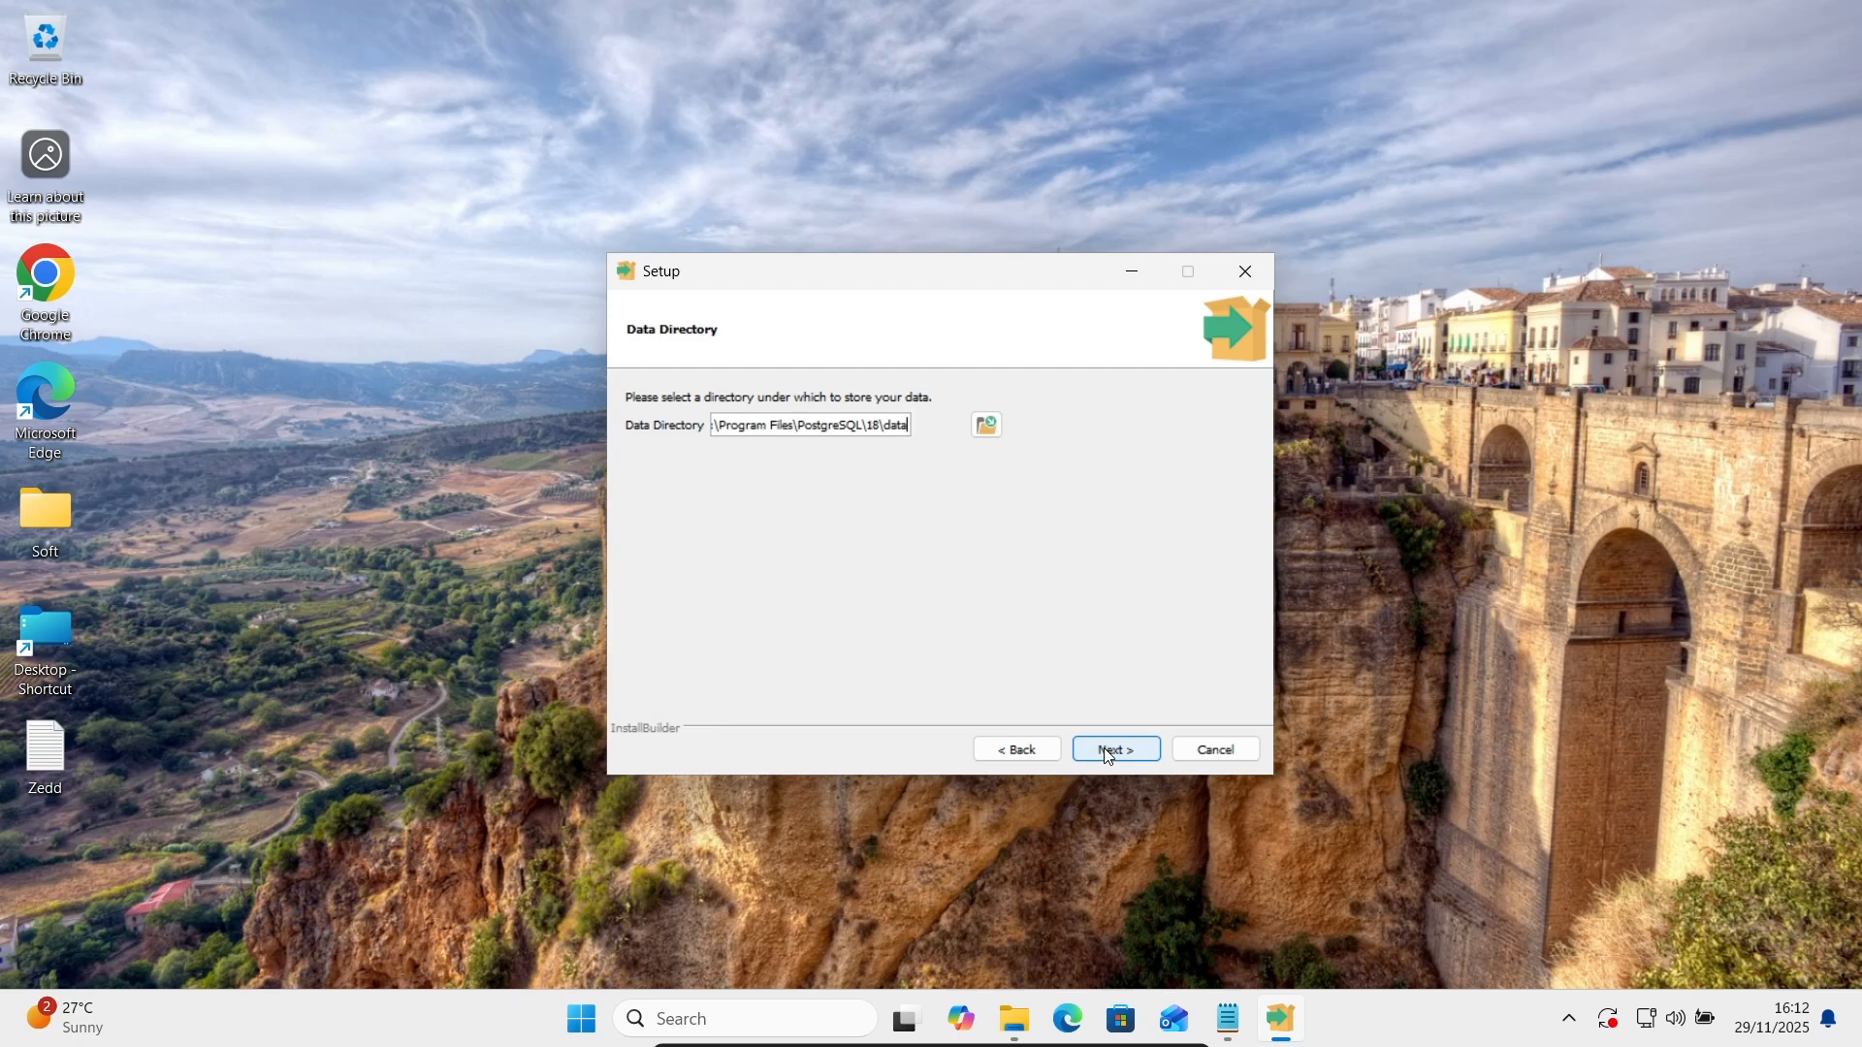
Accept the default data directory and enter and retype the password for the database superuser postgres.
left_click(1105, 750)
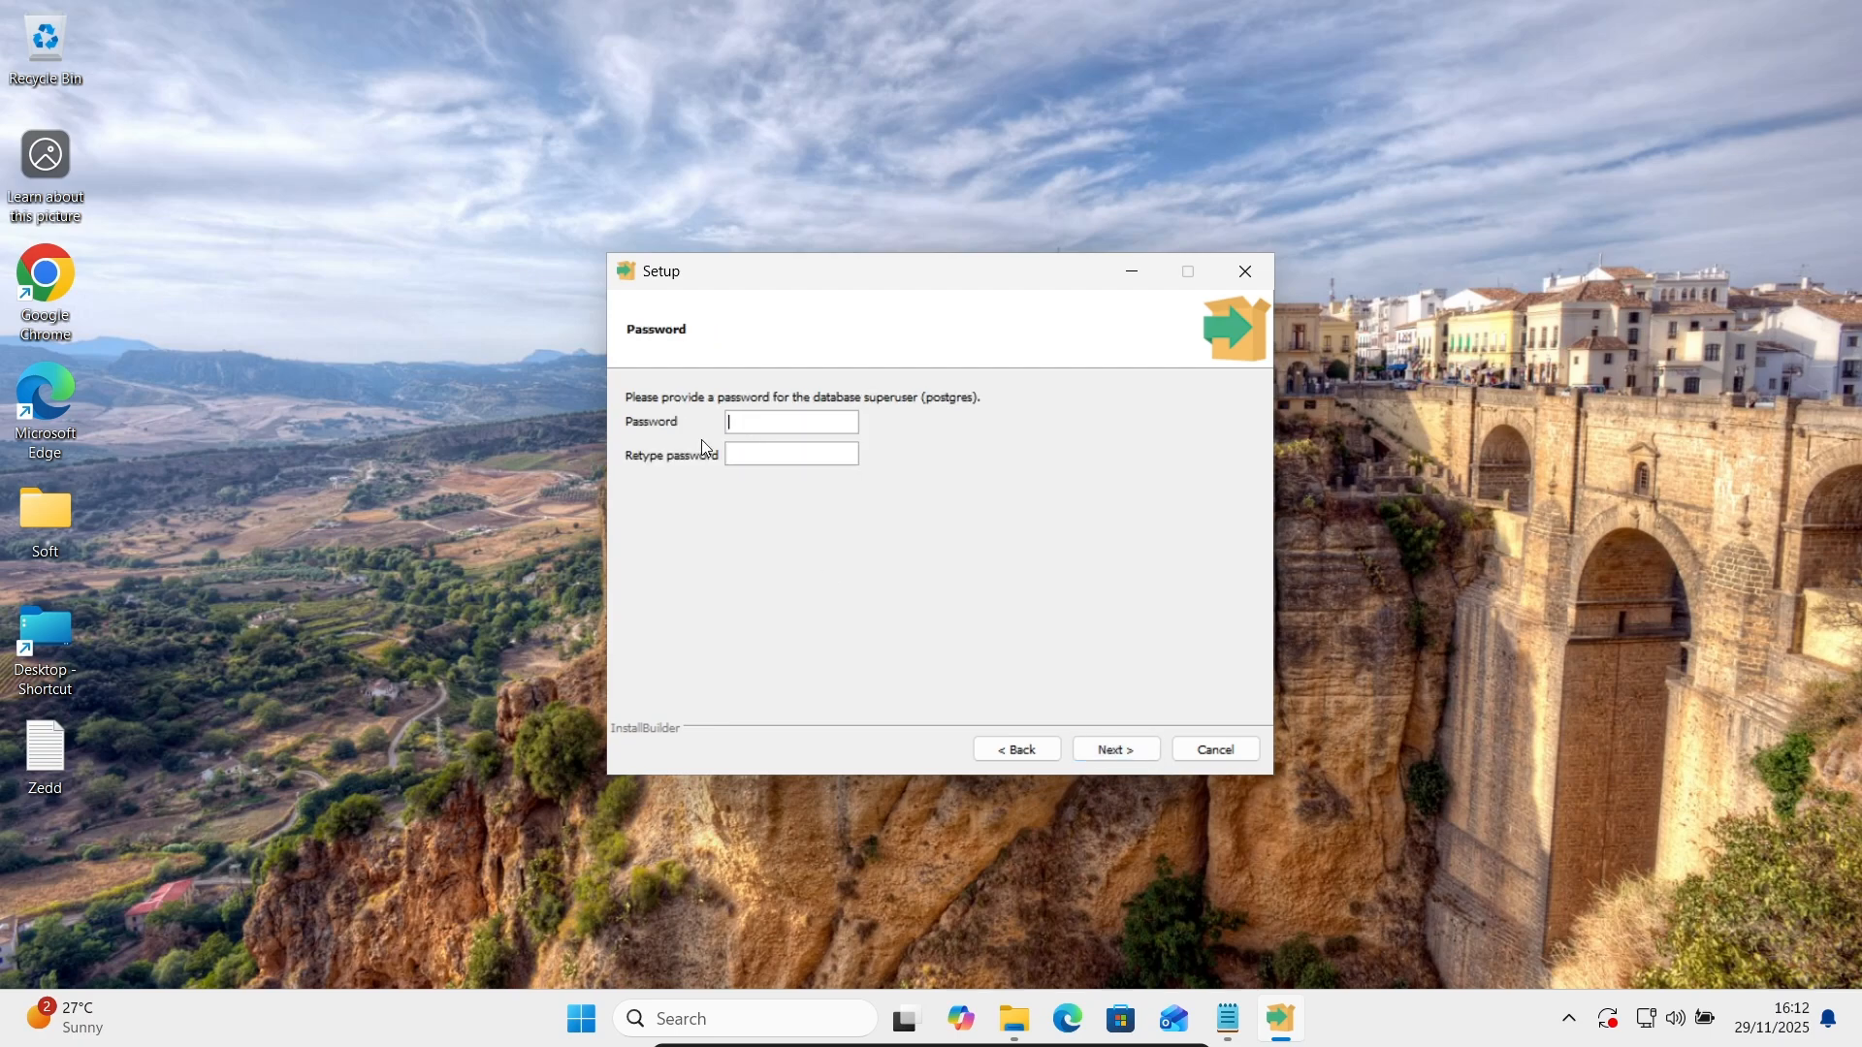
left_click(745, 425)
type("••••••••••••••••")
left_click(1102, 752)
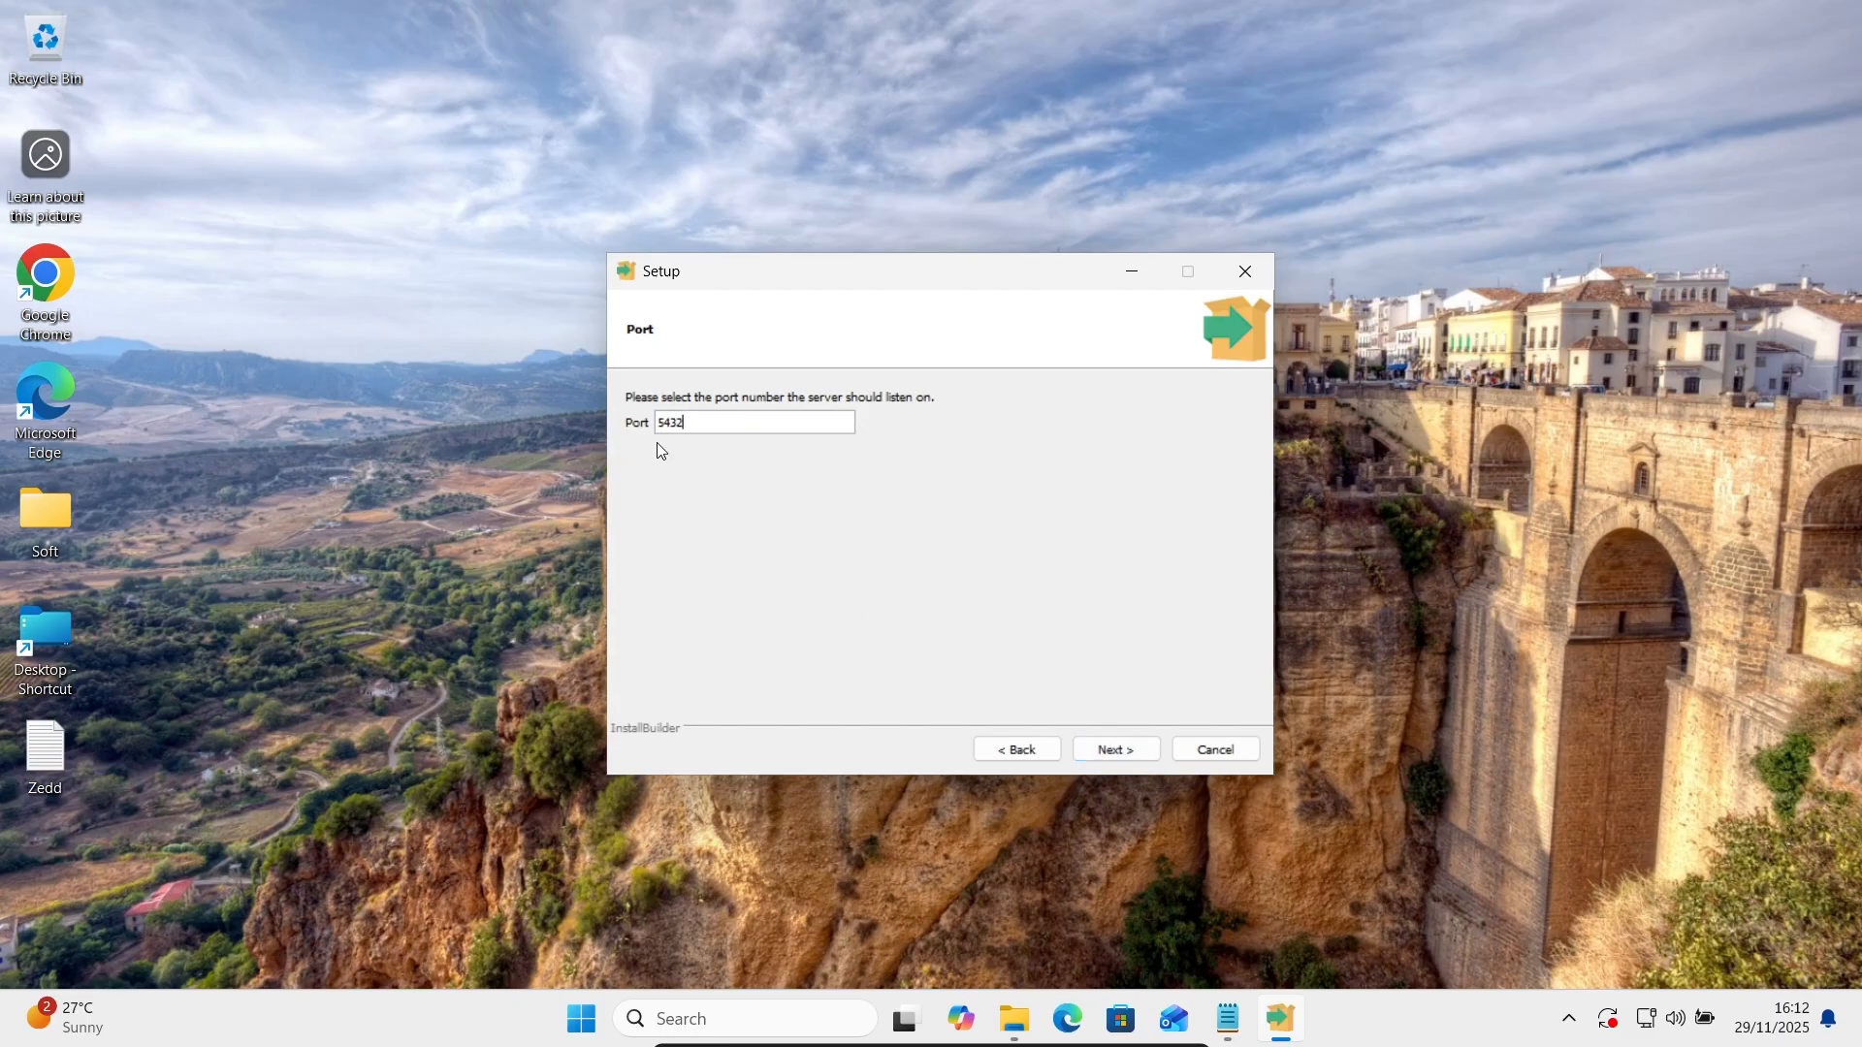
Keep port 5432 and the DEFAULT locale, install PostgreSQL, and finish the setup wizard.
left_click(1120, 748)
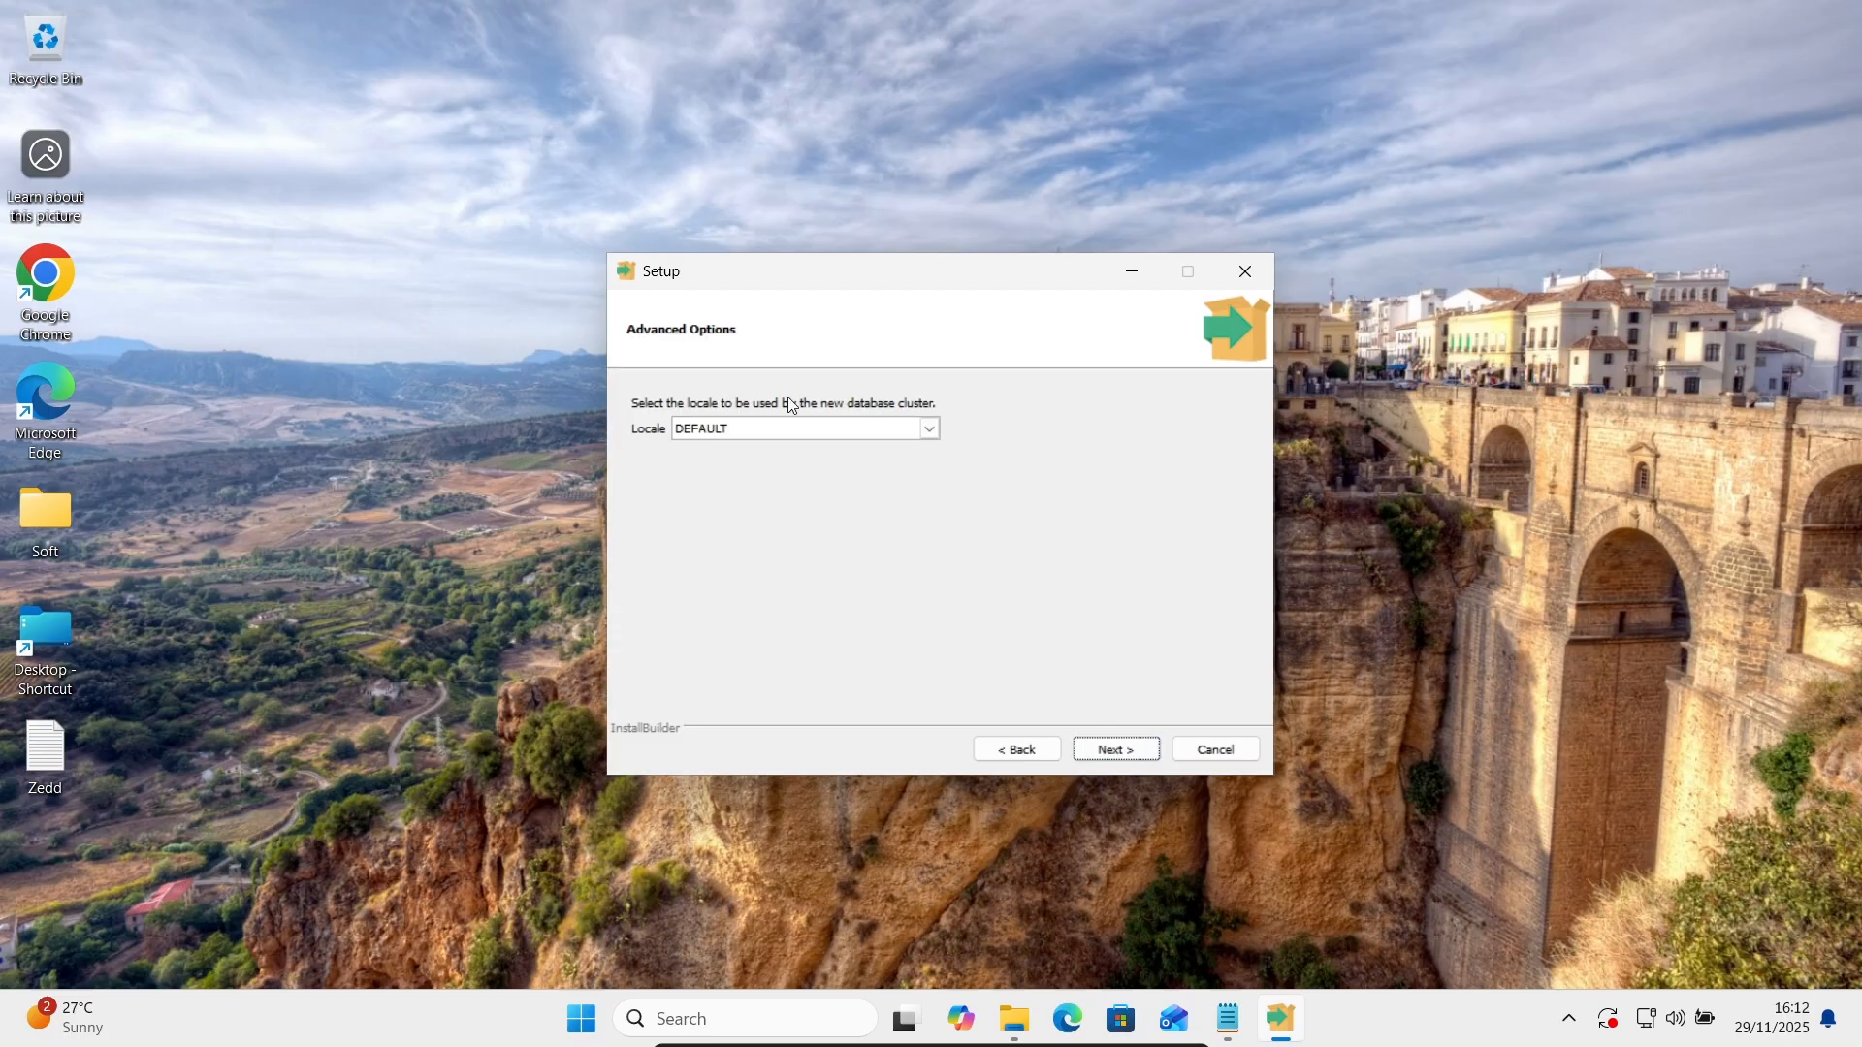
left_click(806, 434)
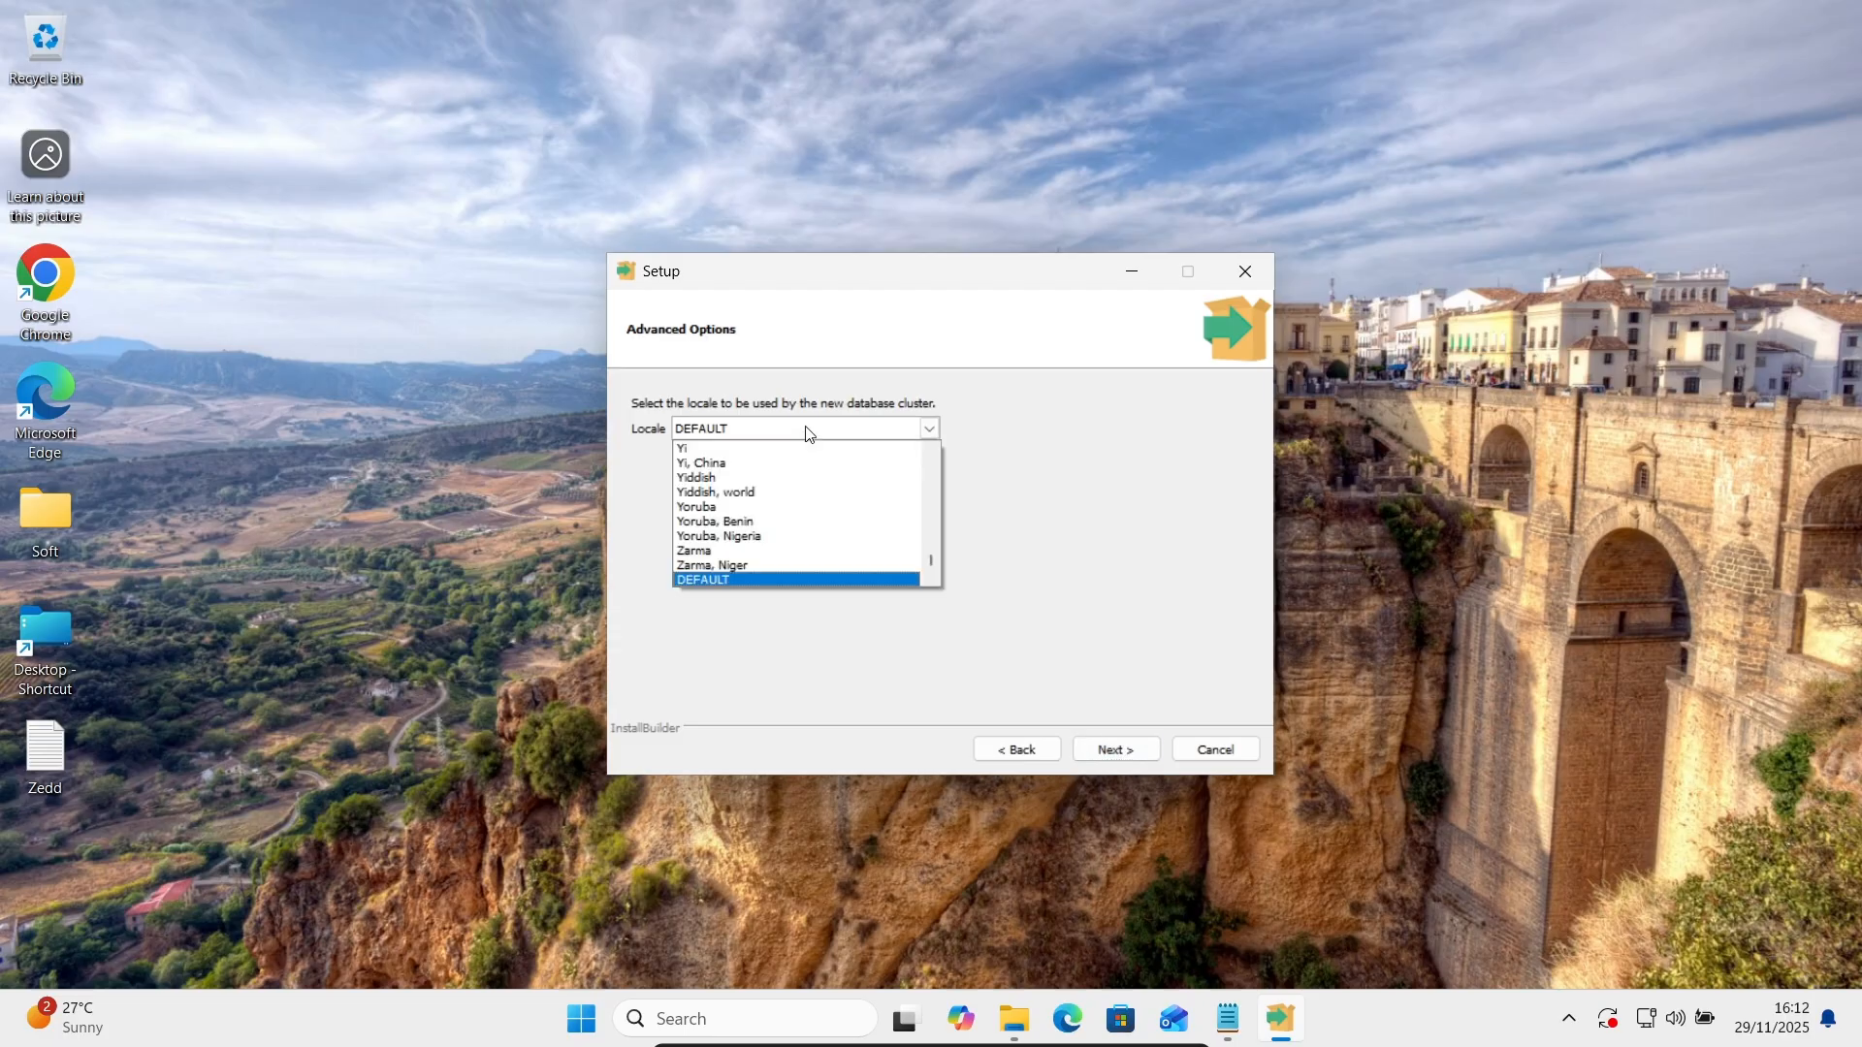
left_click(808, 433)
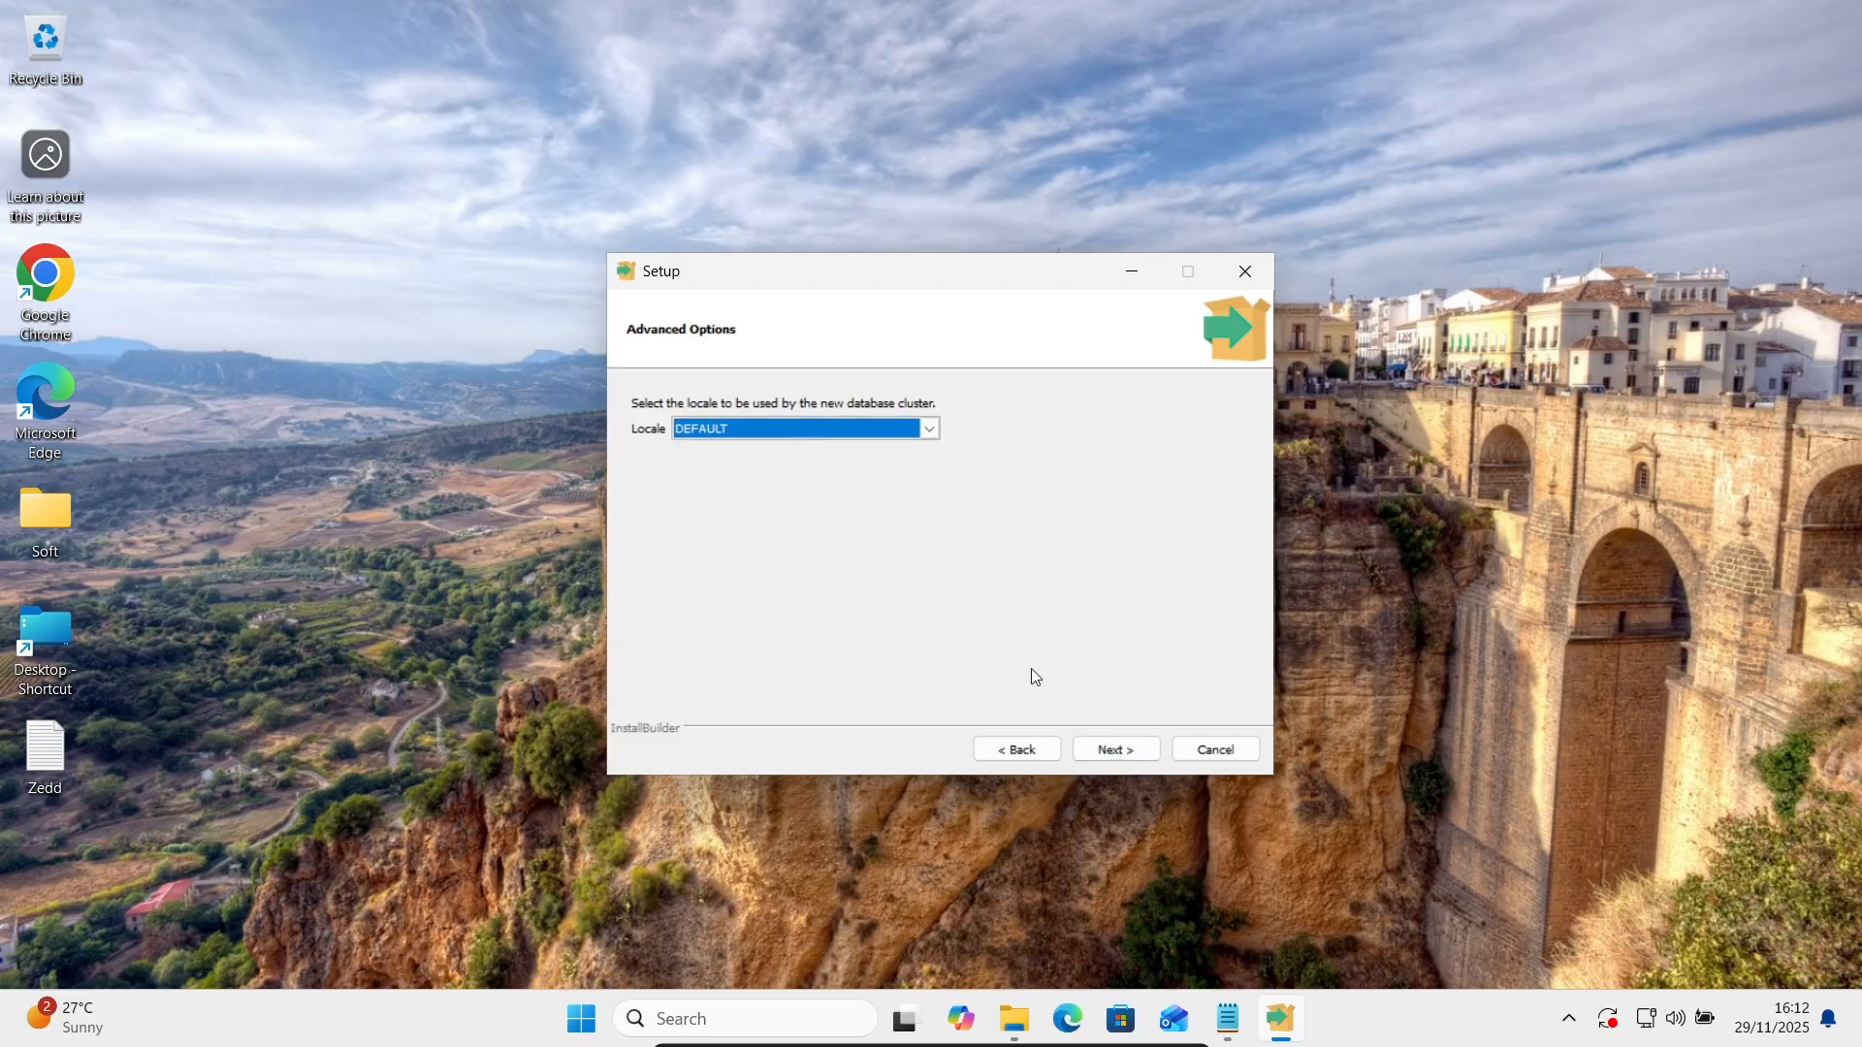
left_click(1140, 753)
left_click(1138, 751)
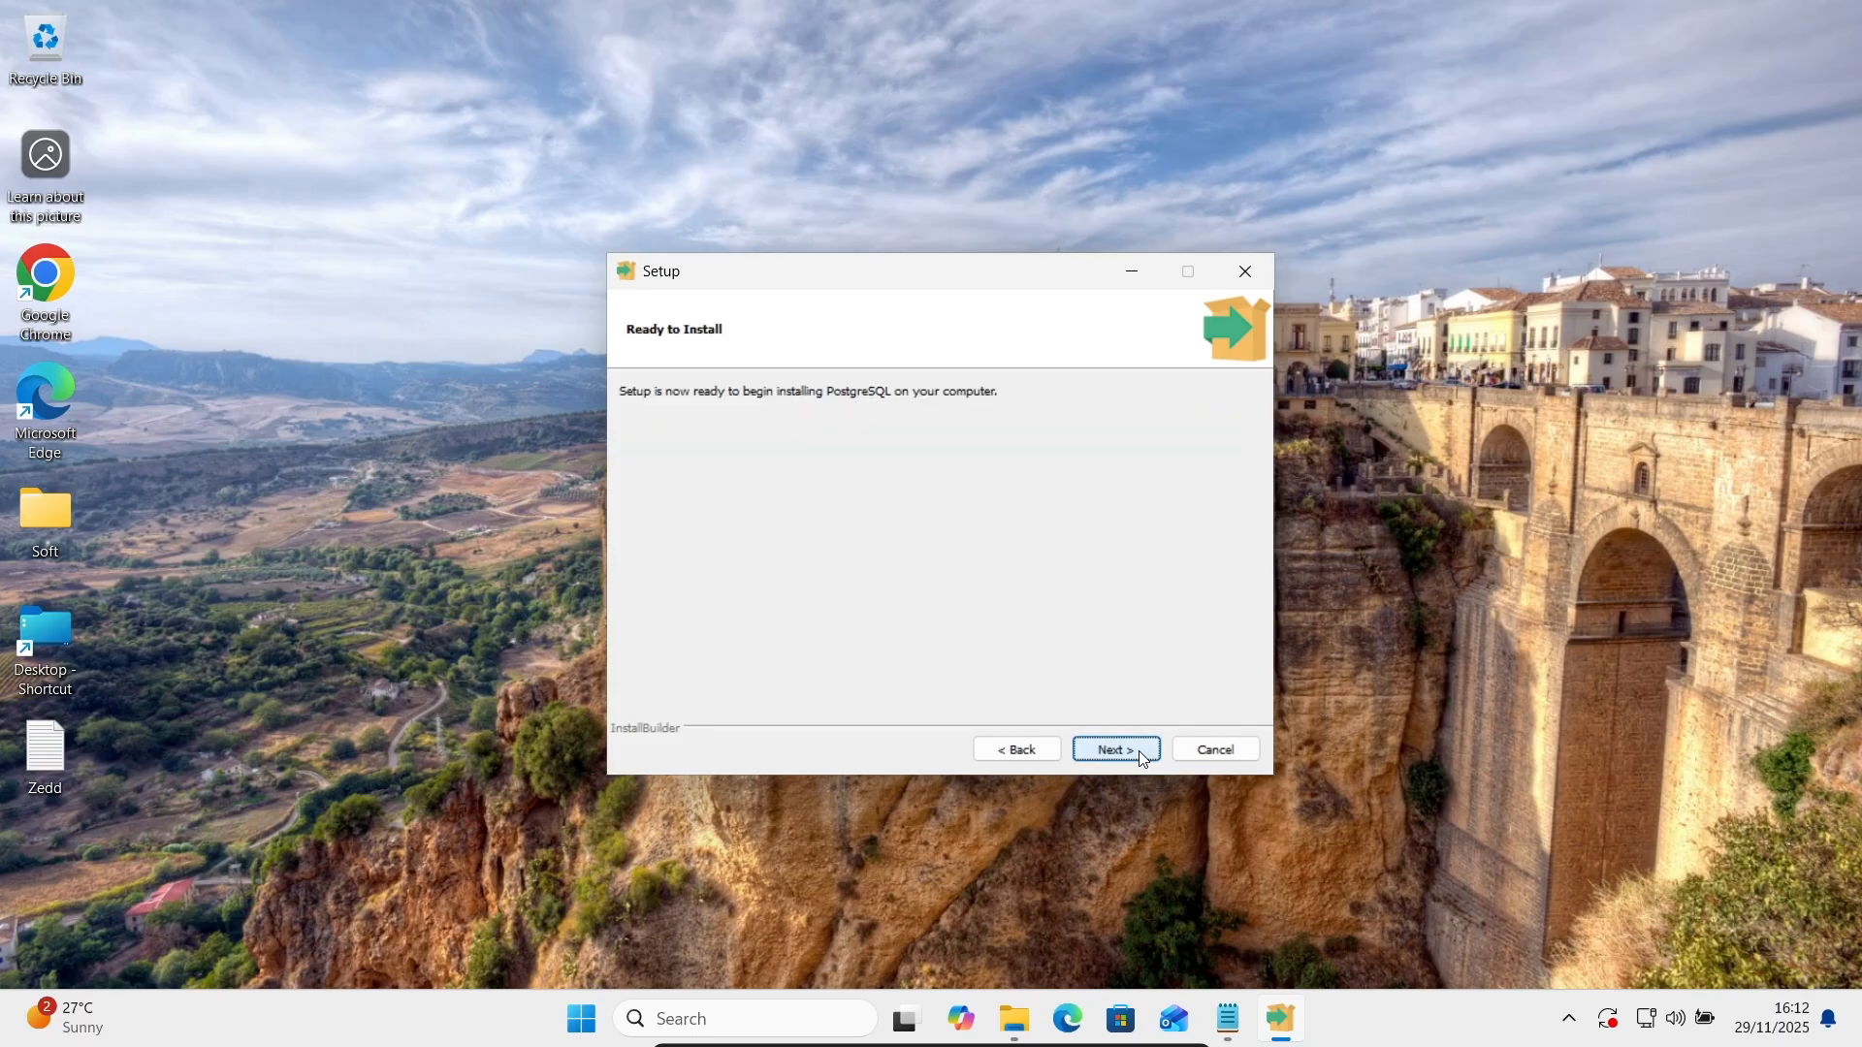
left_click(1104, 754)
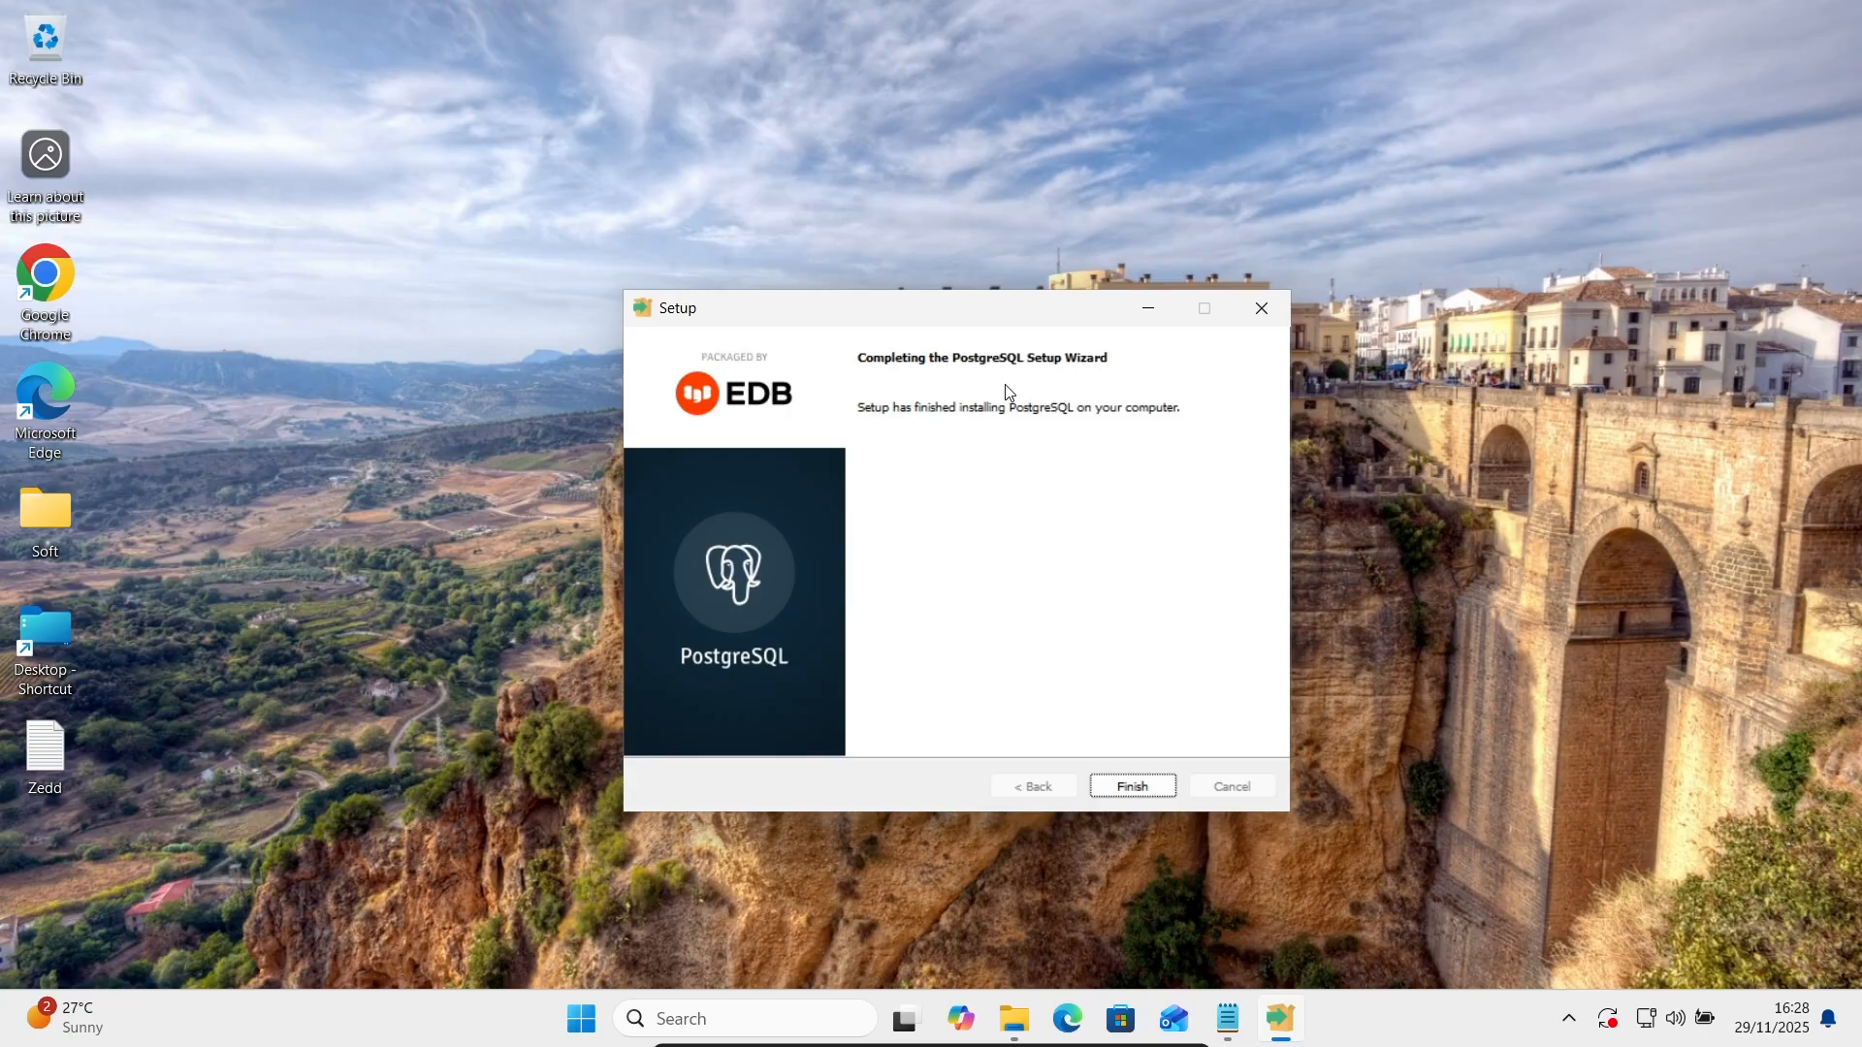
left_click(1115, 787)
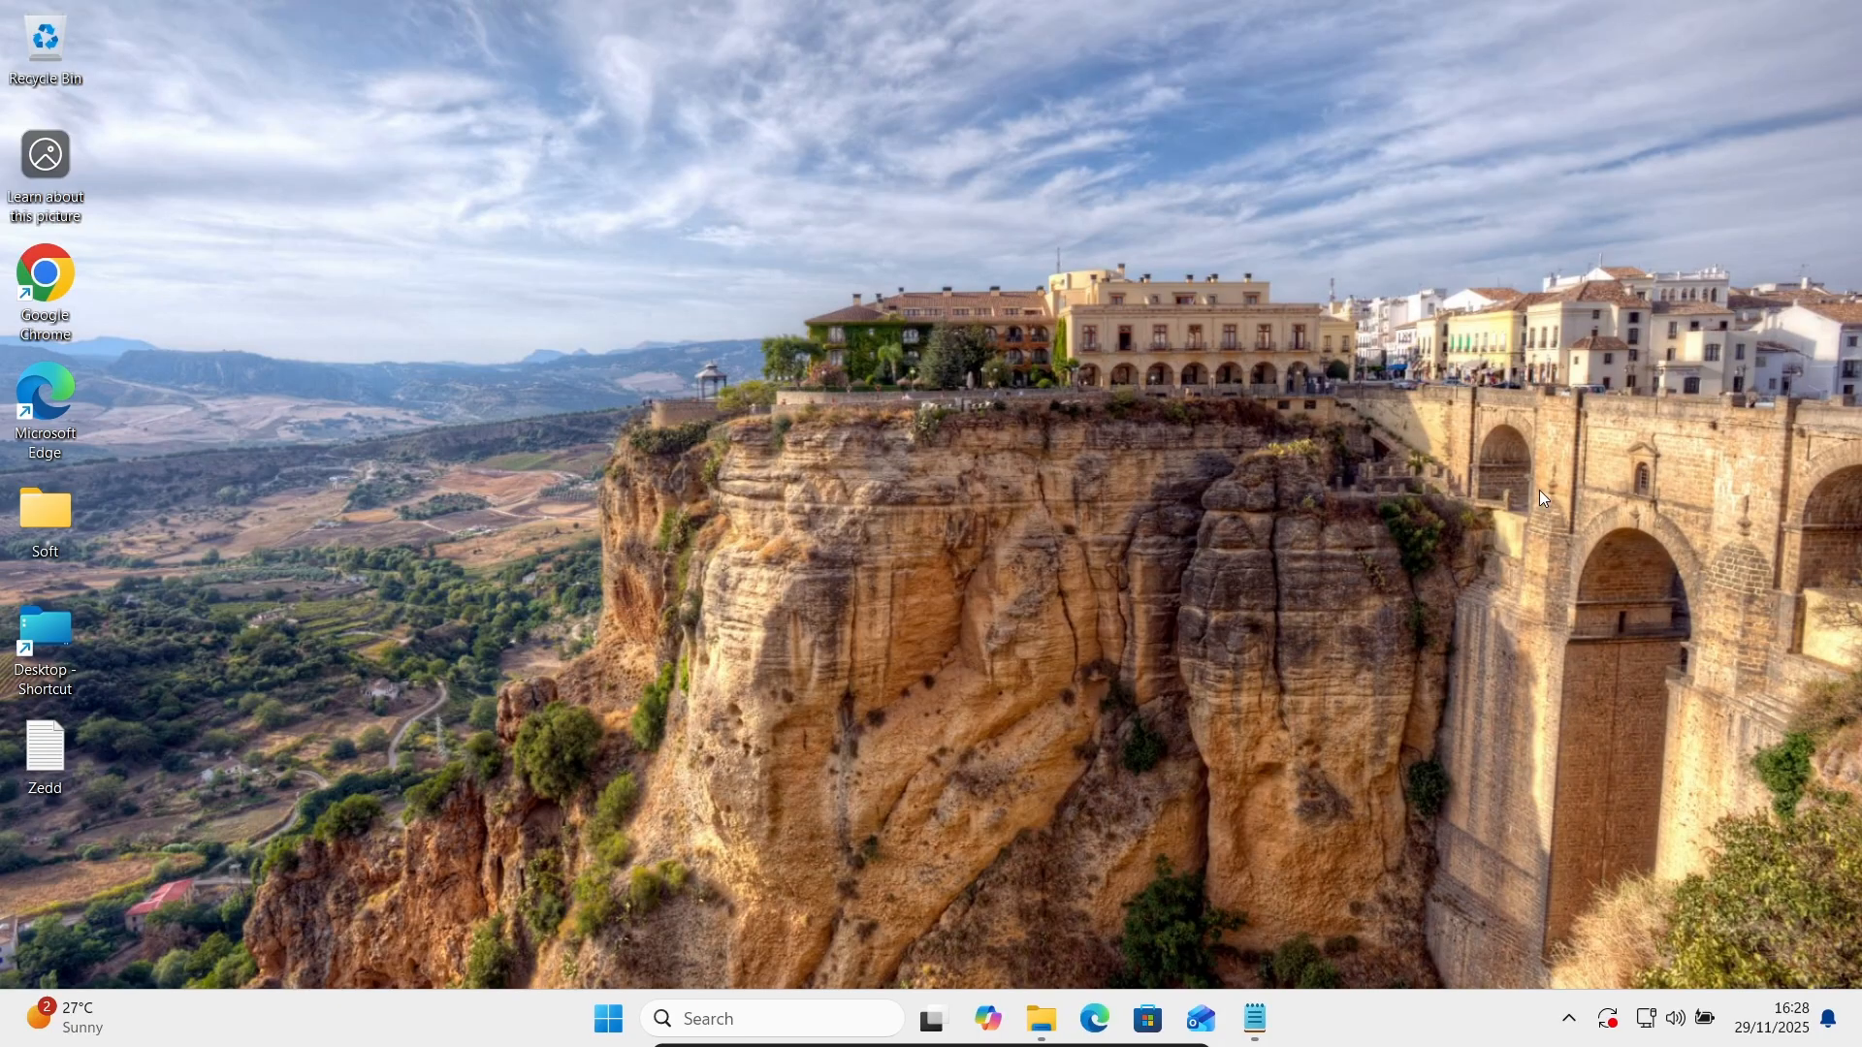
Search Windows for pgAdmin, launch pgAdmin 4, and maximize its window.
left_click(737, 1016)
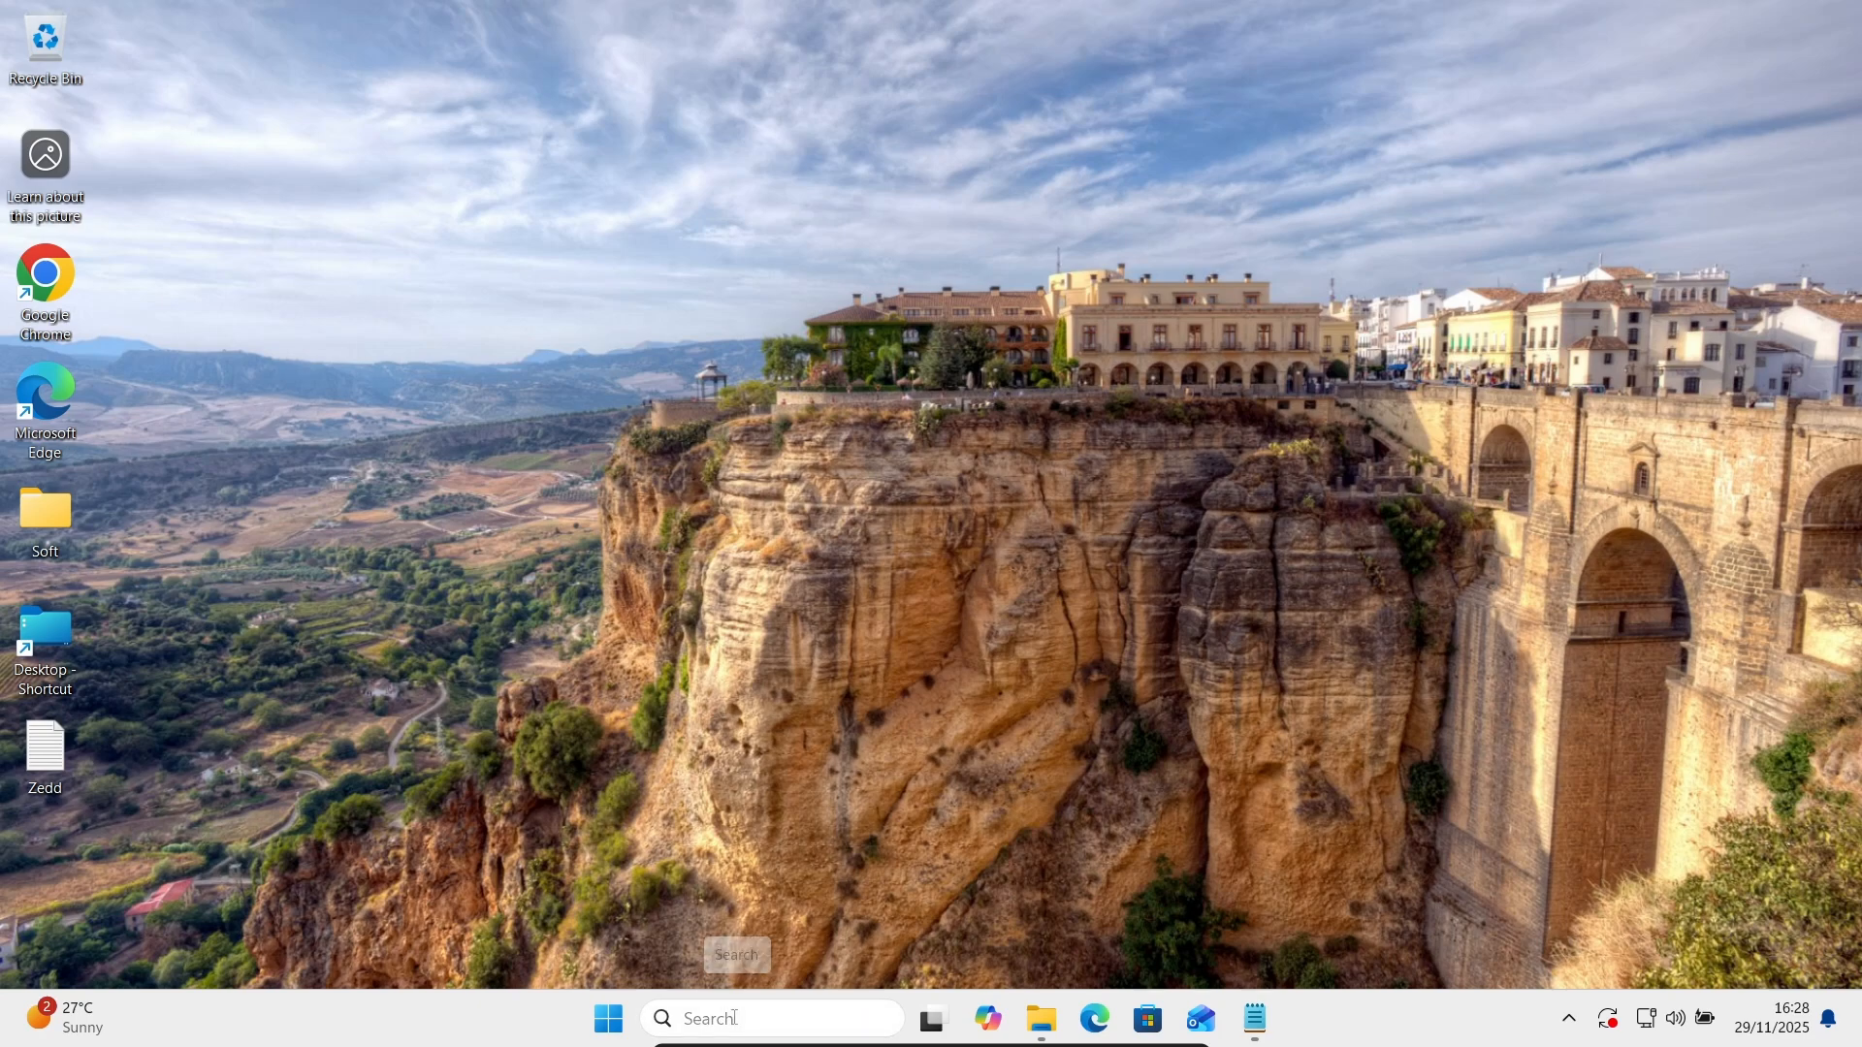
type("pgad")
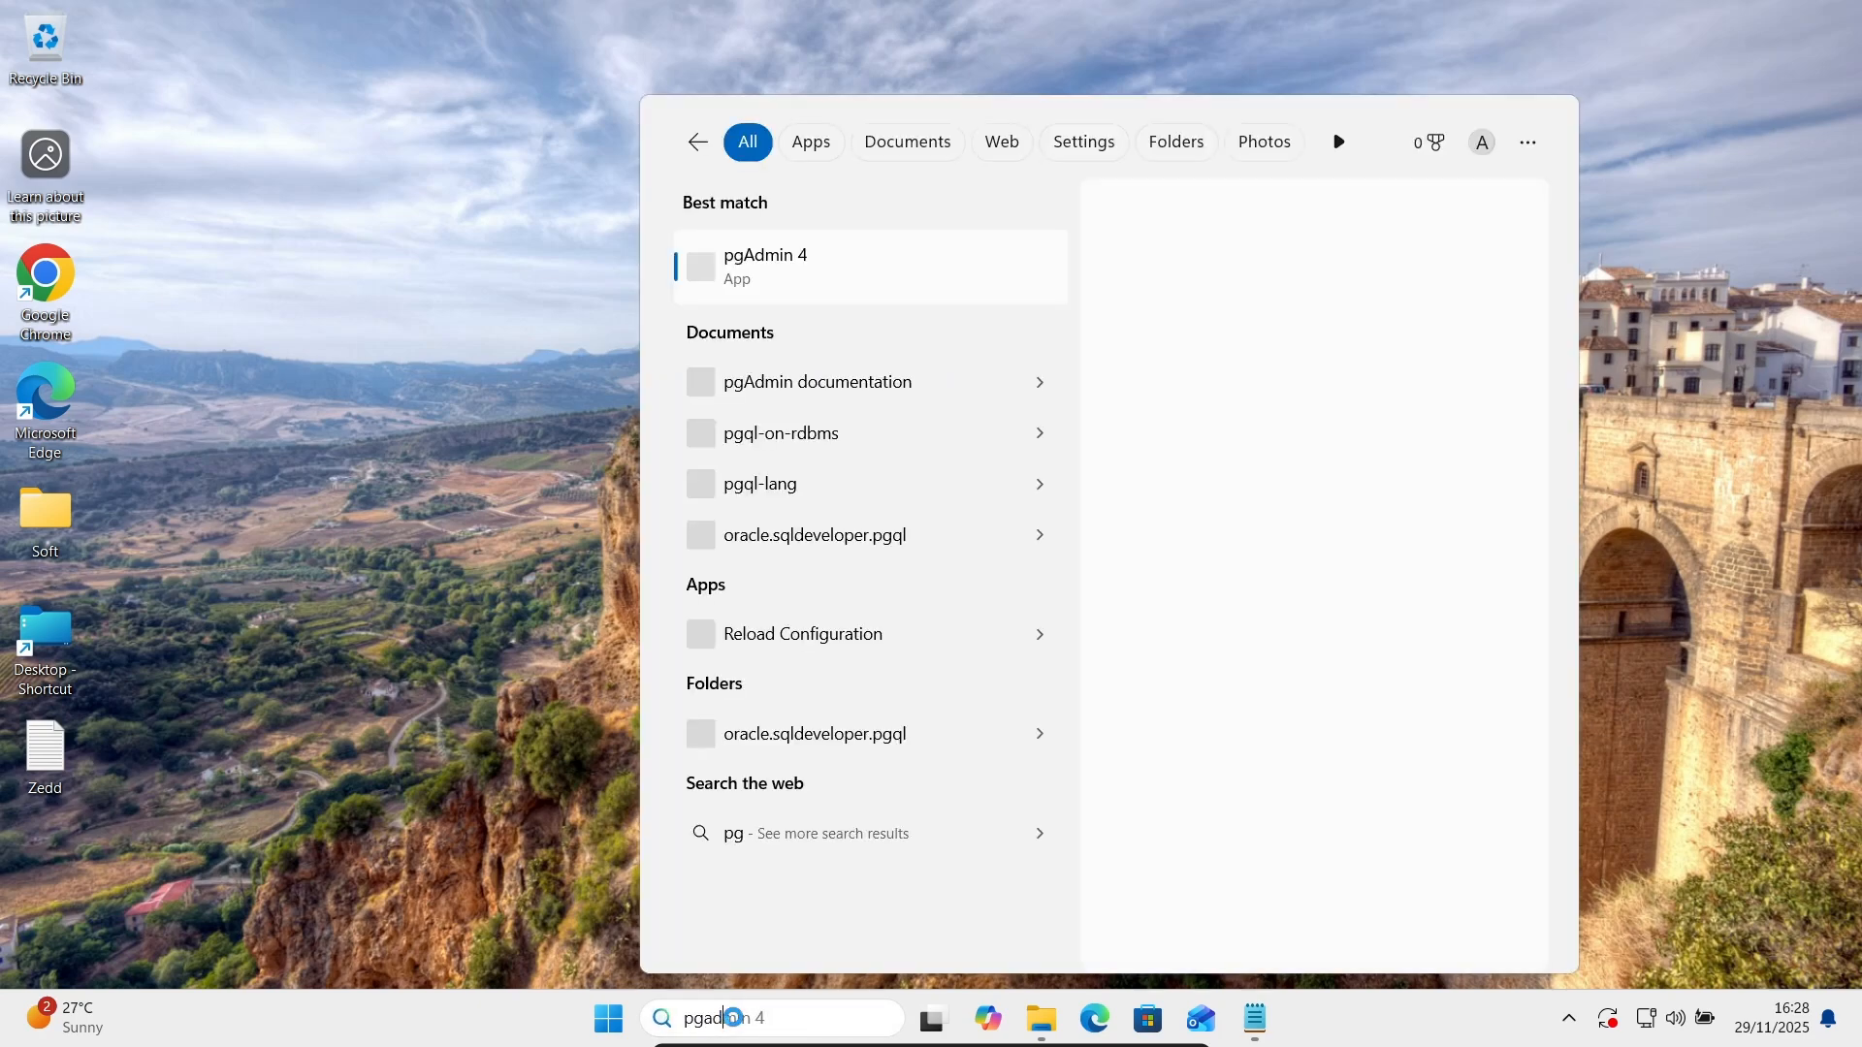
type("min")
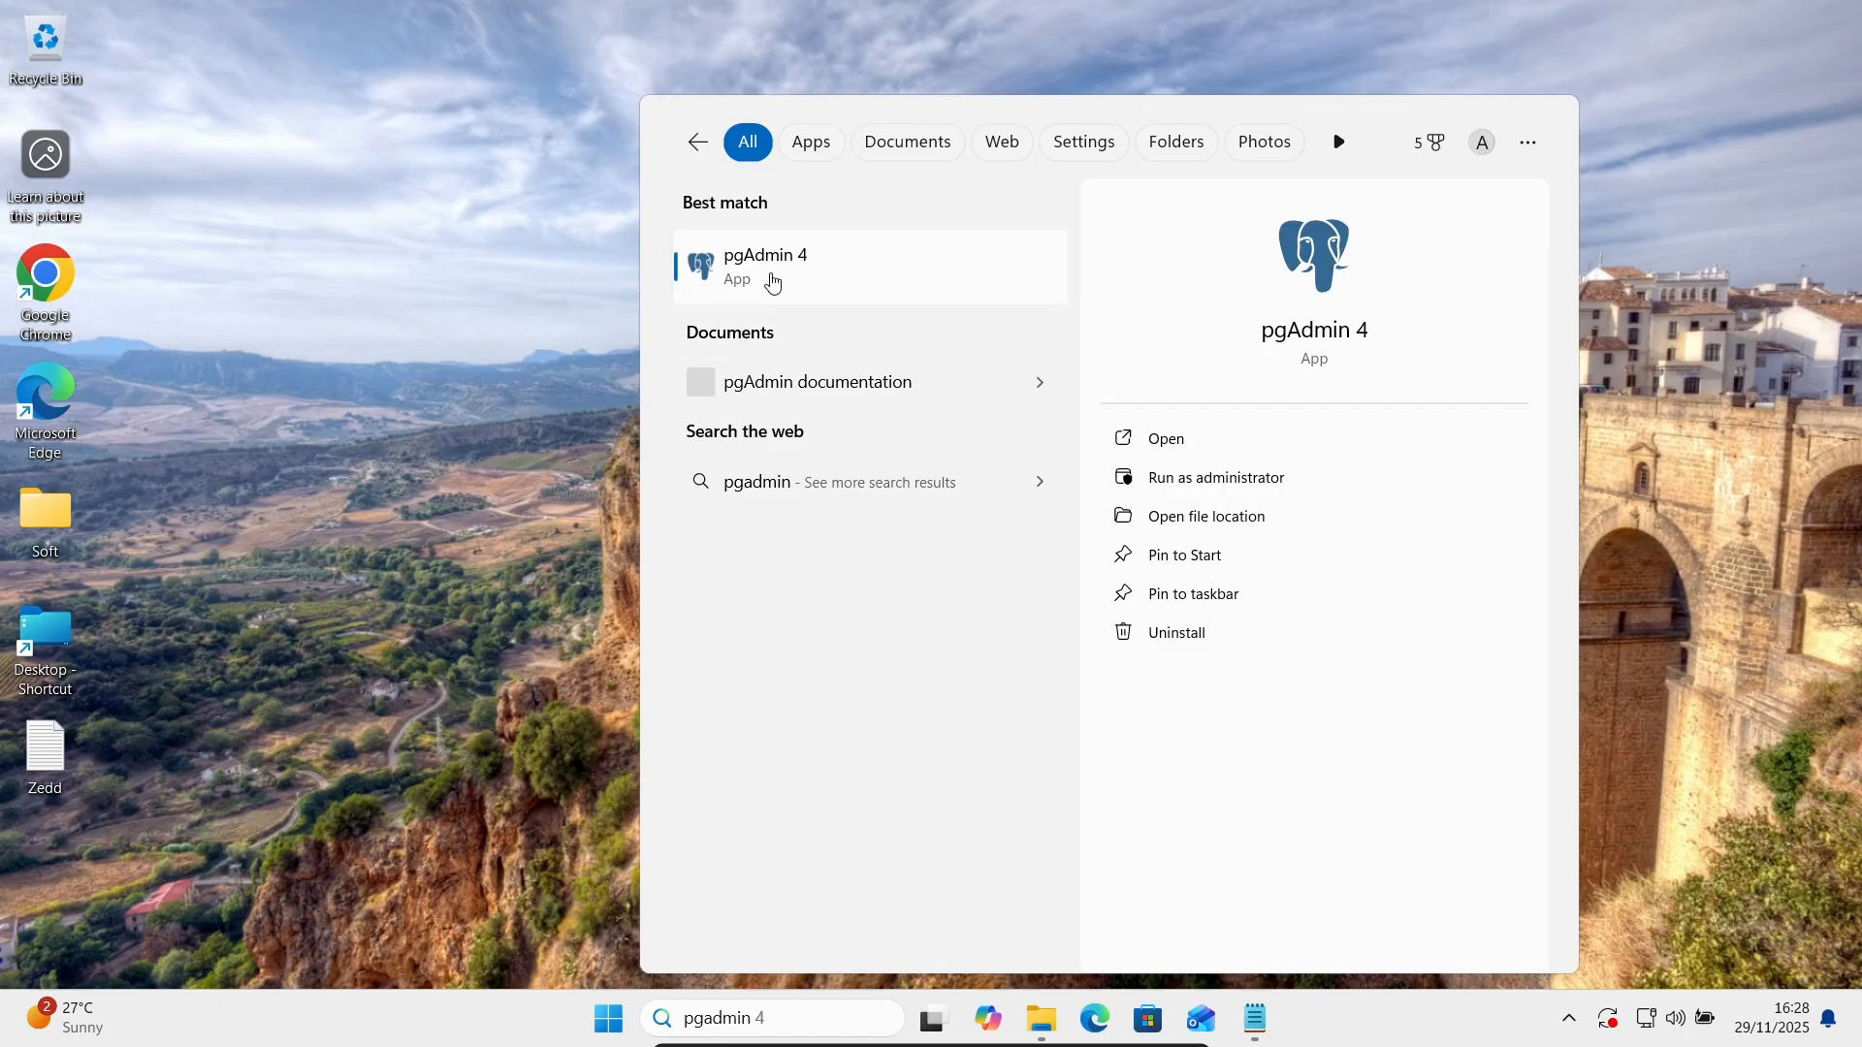
key("BackSpace")
key("BackSpace")
key("BackSpace")
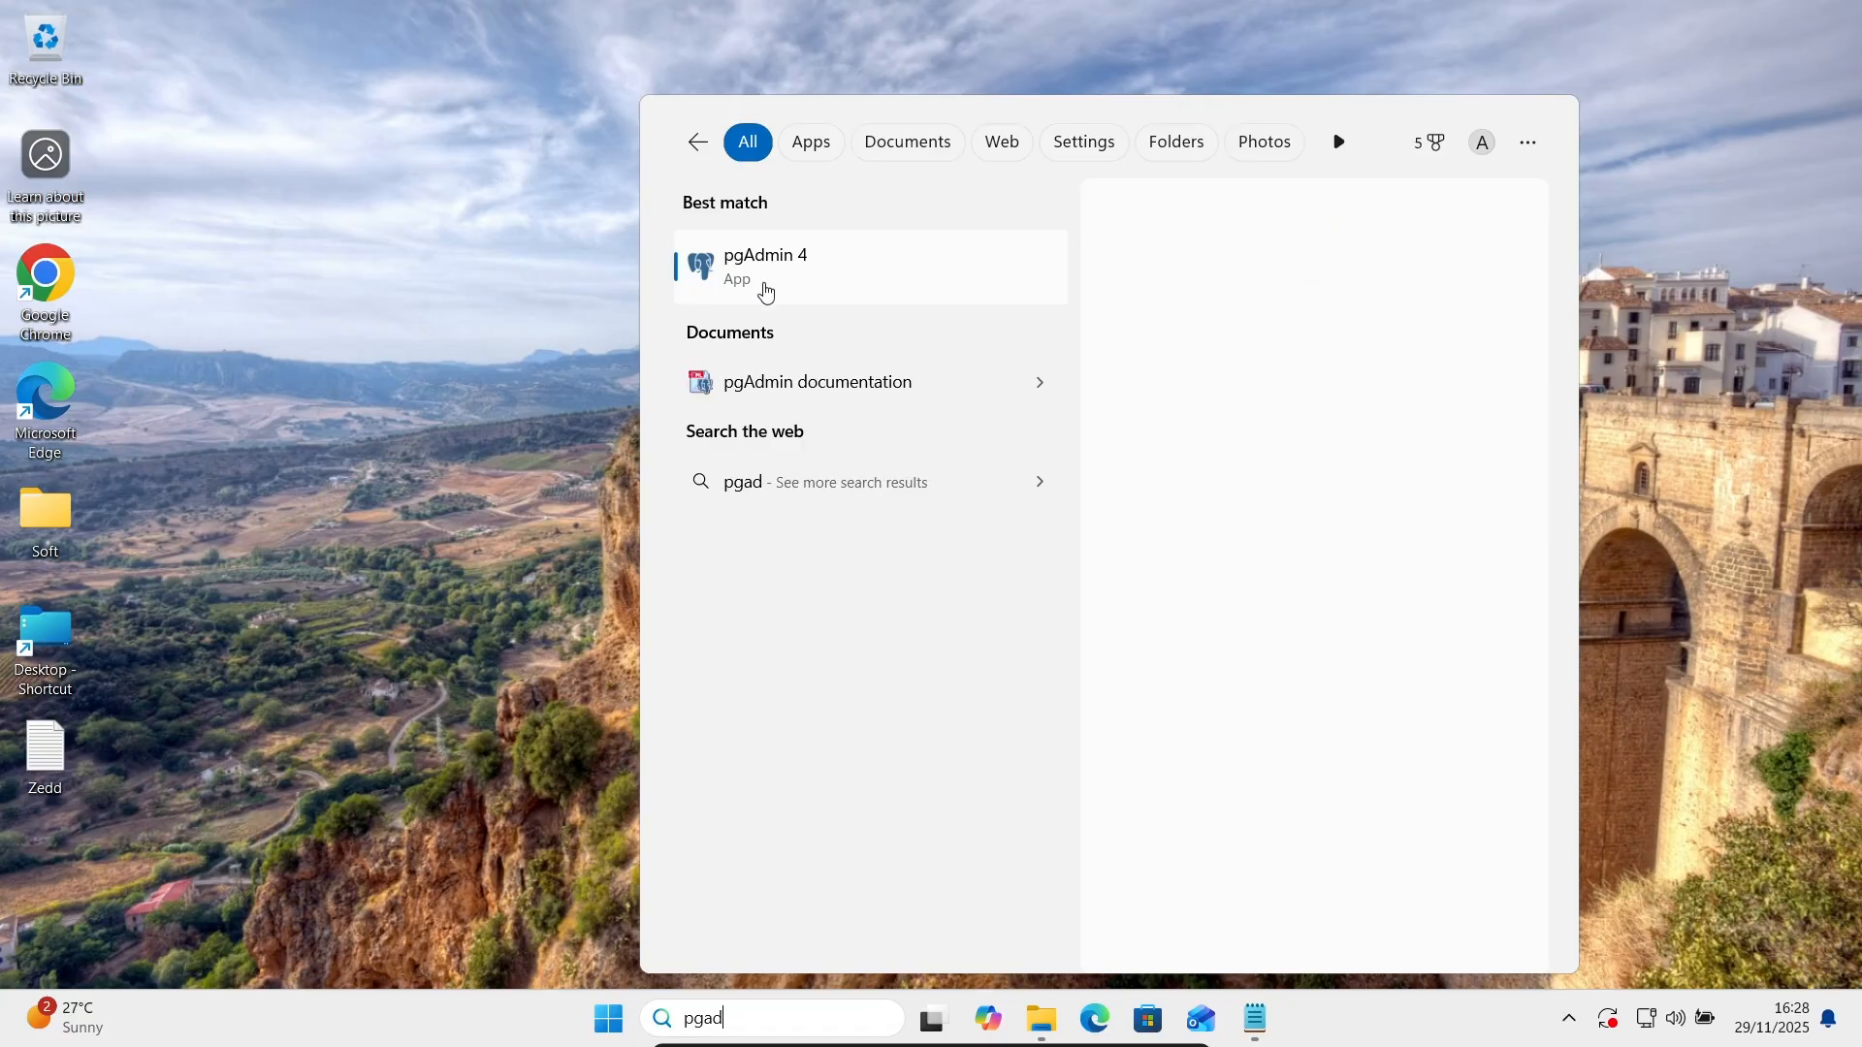
left_click(766, 291)
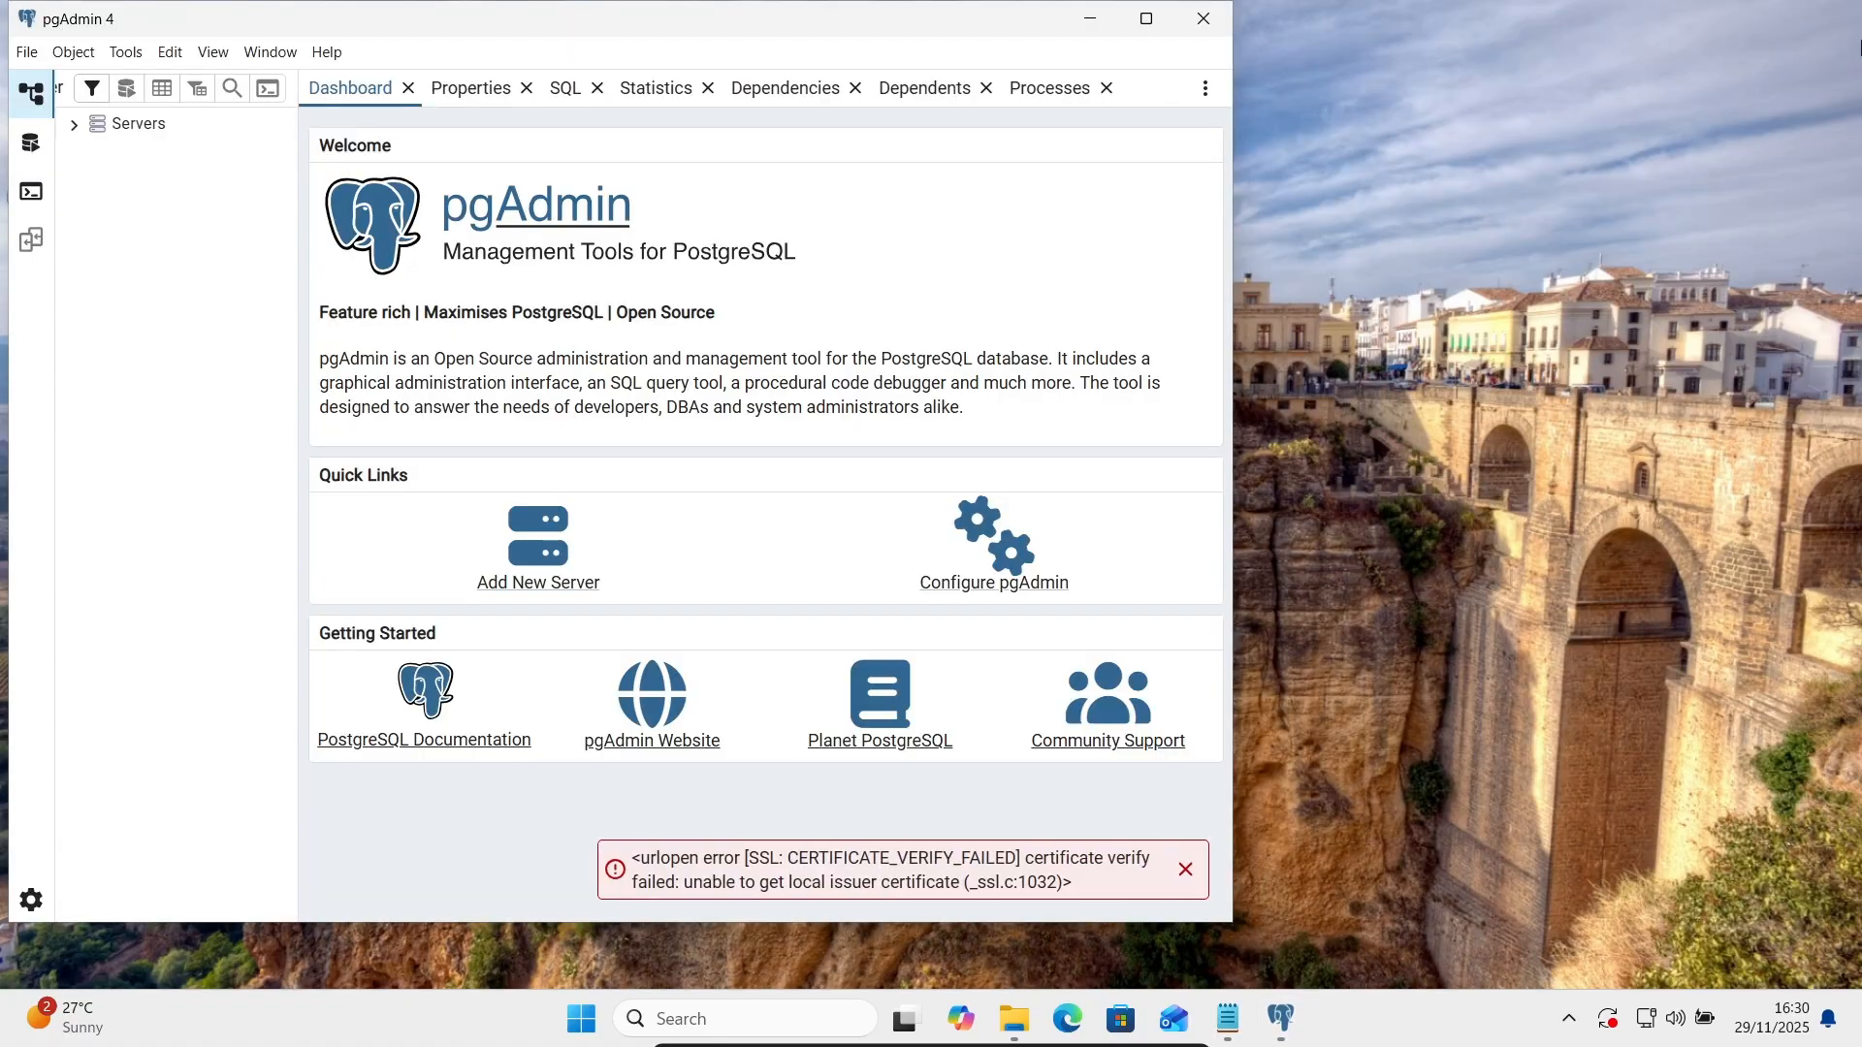
left_click(1147, 20)
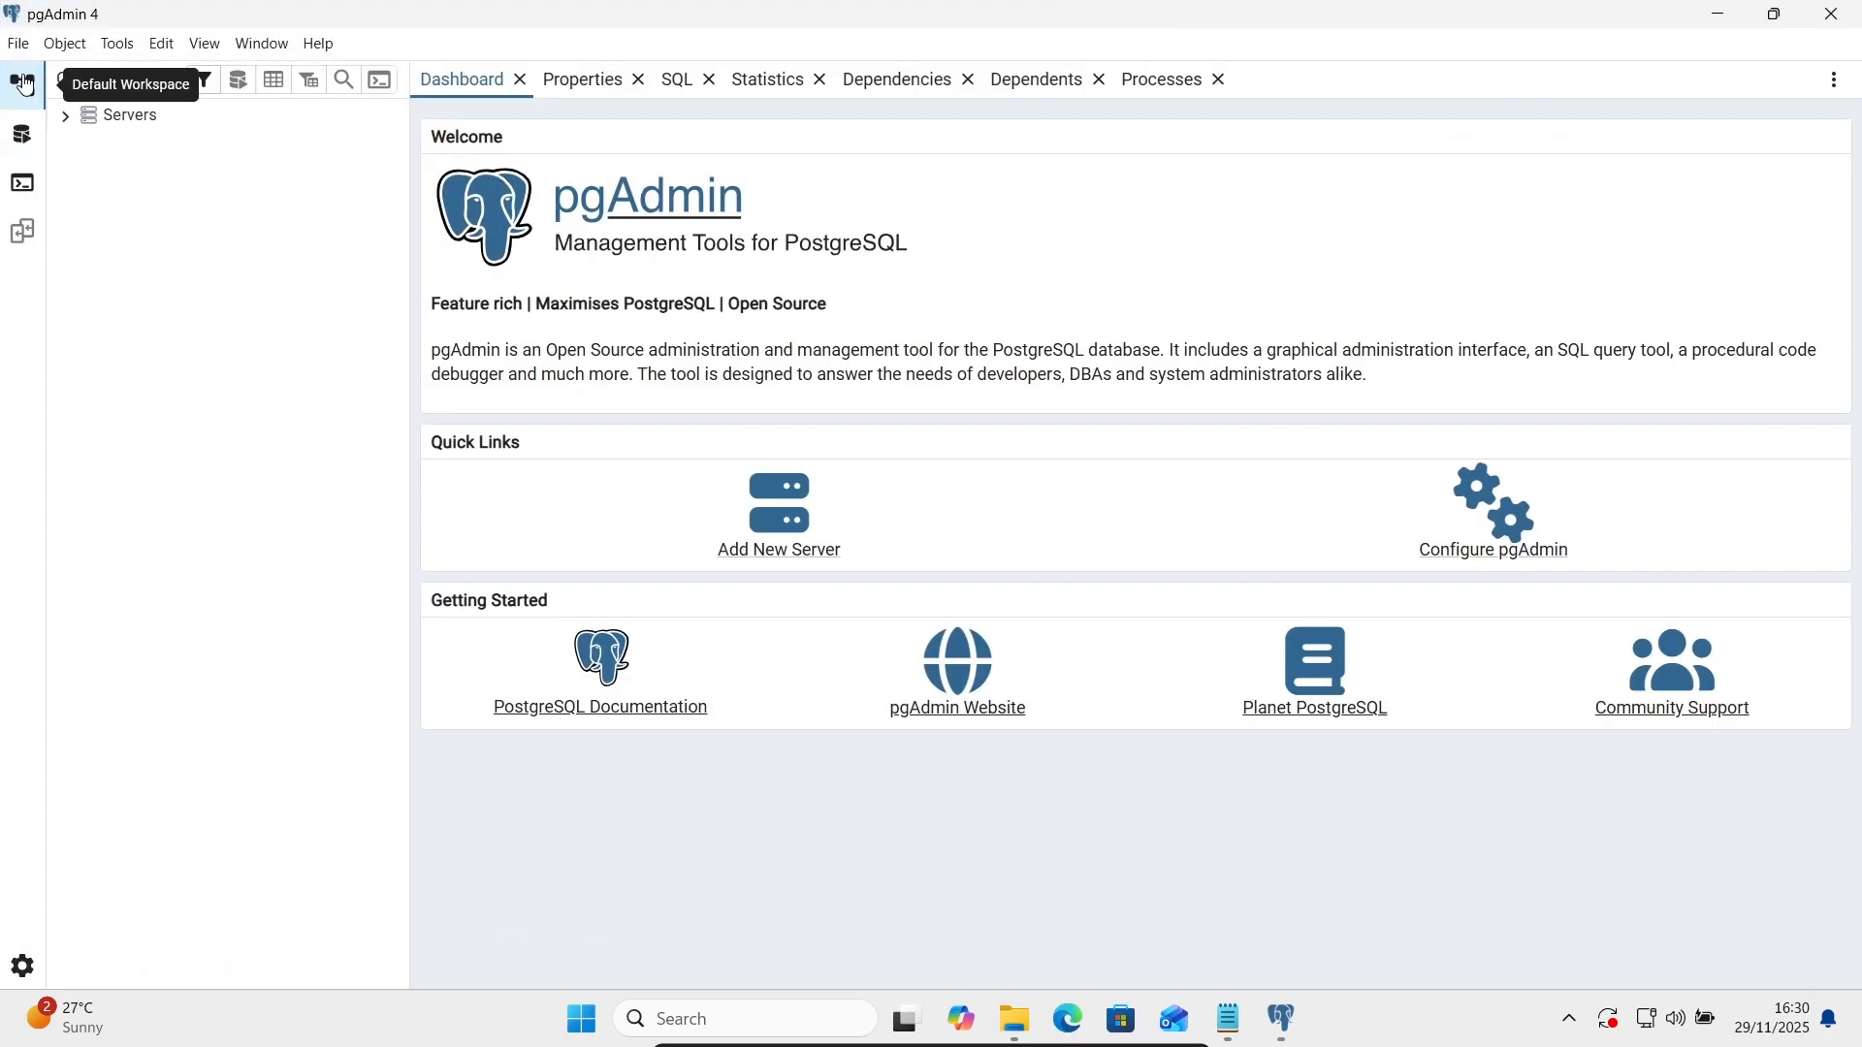
Expand the Servers group and connect to the PostgreSQL 18 server with the postgres user's password.
left_click(113, 126)
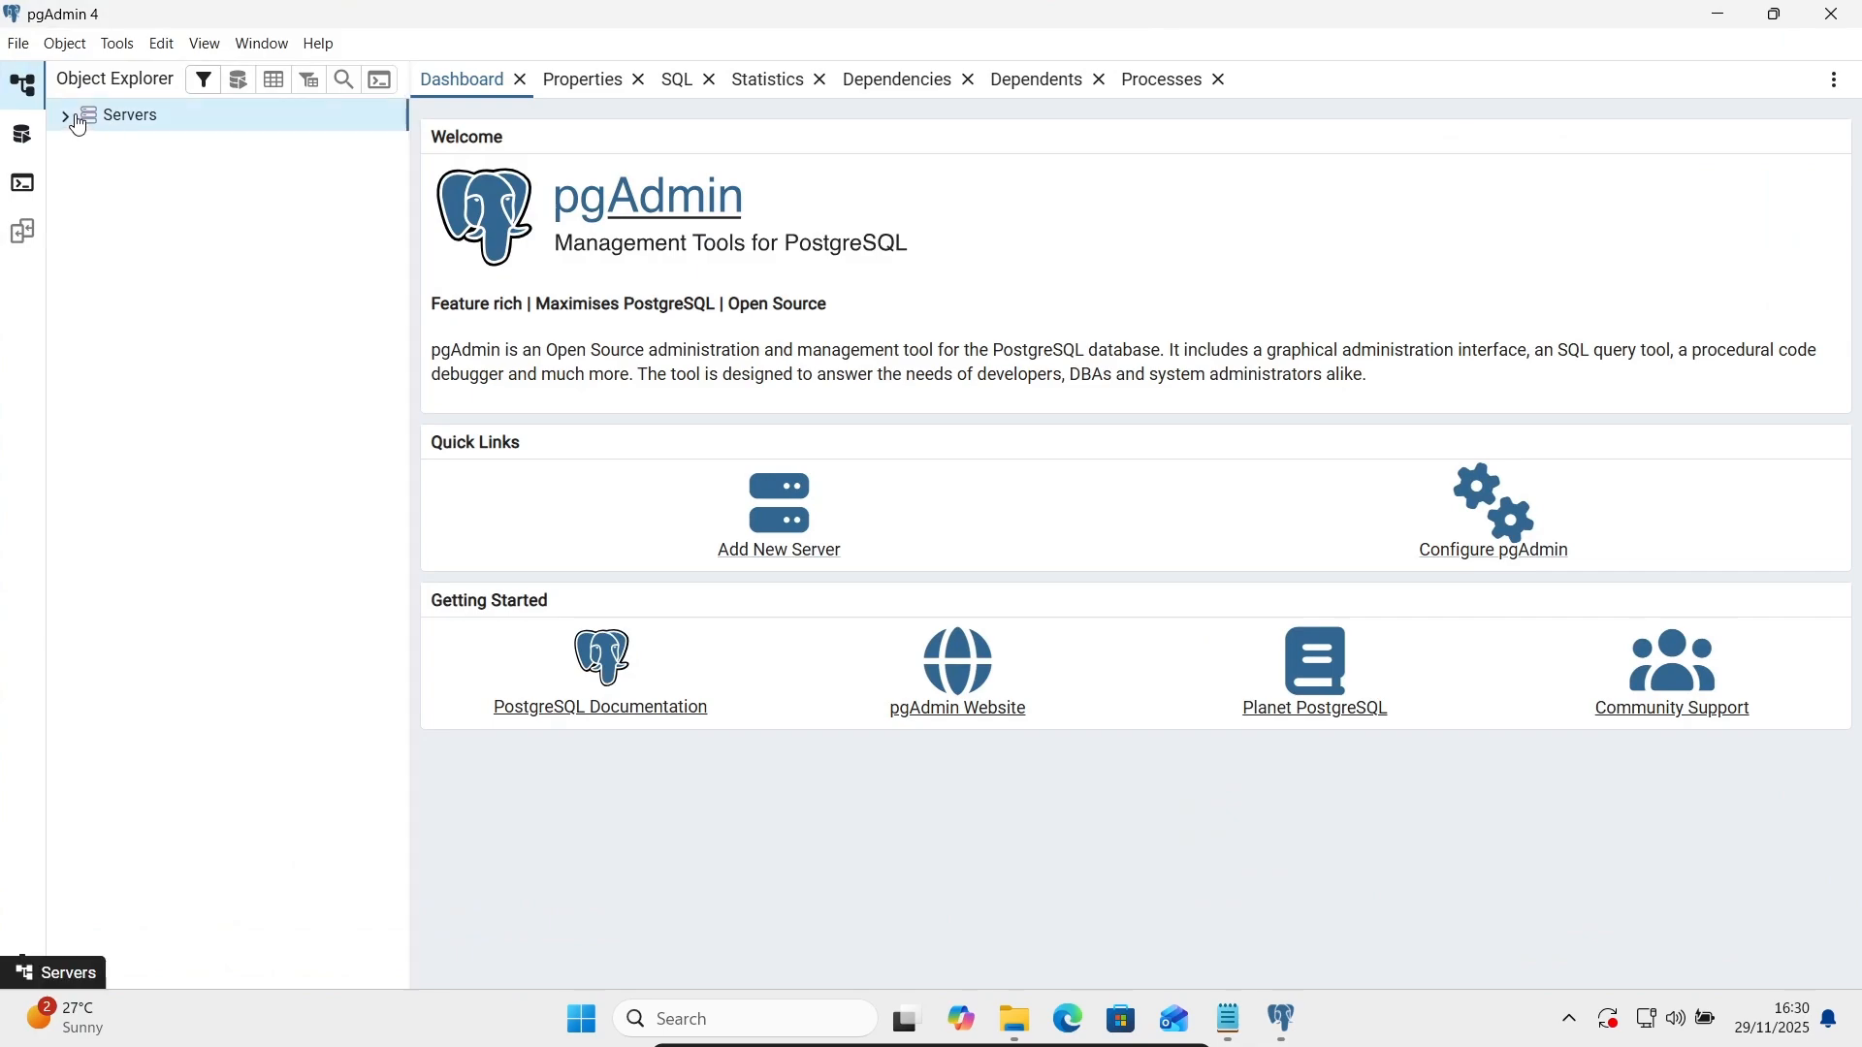
left_click(65, 116)
left_click(114, 147)
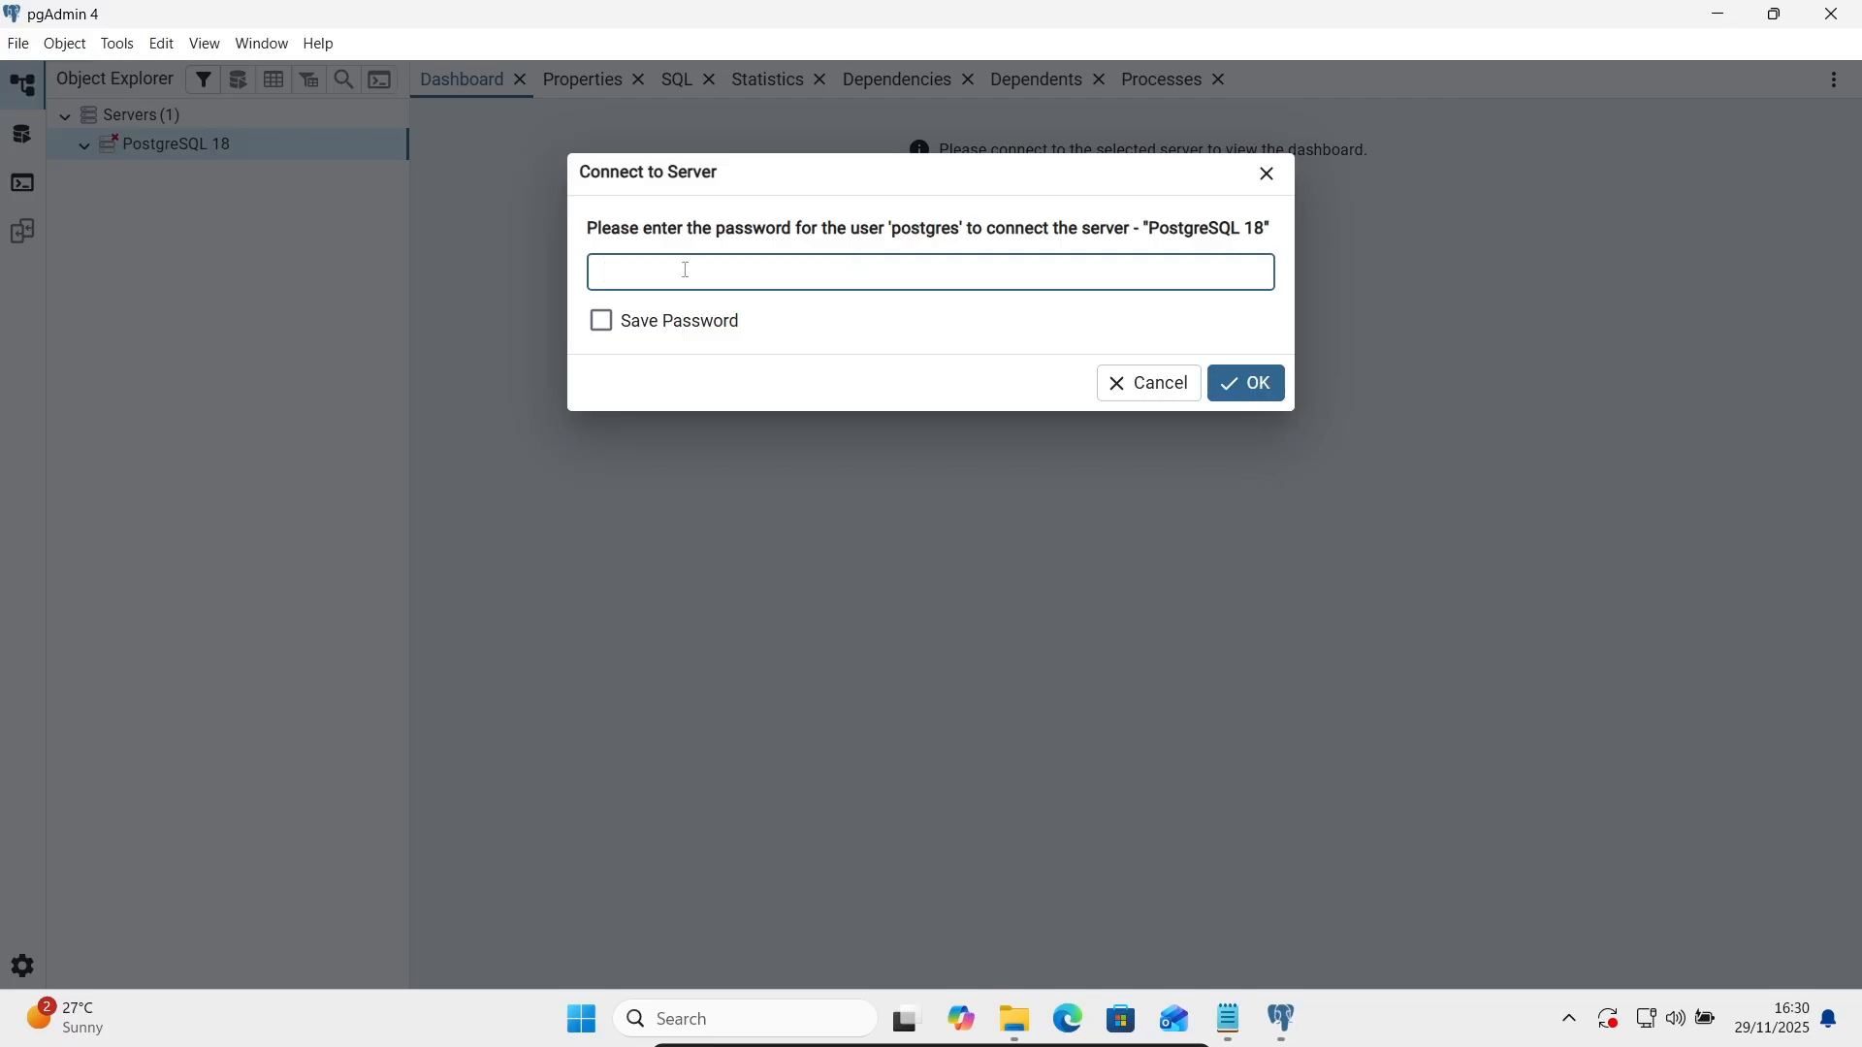
type("•••••••")
left_click(1250, 398)
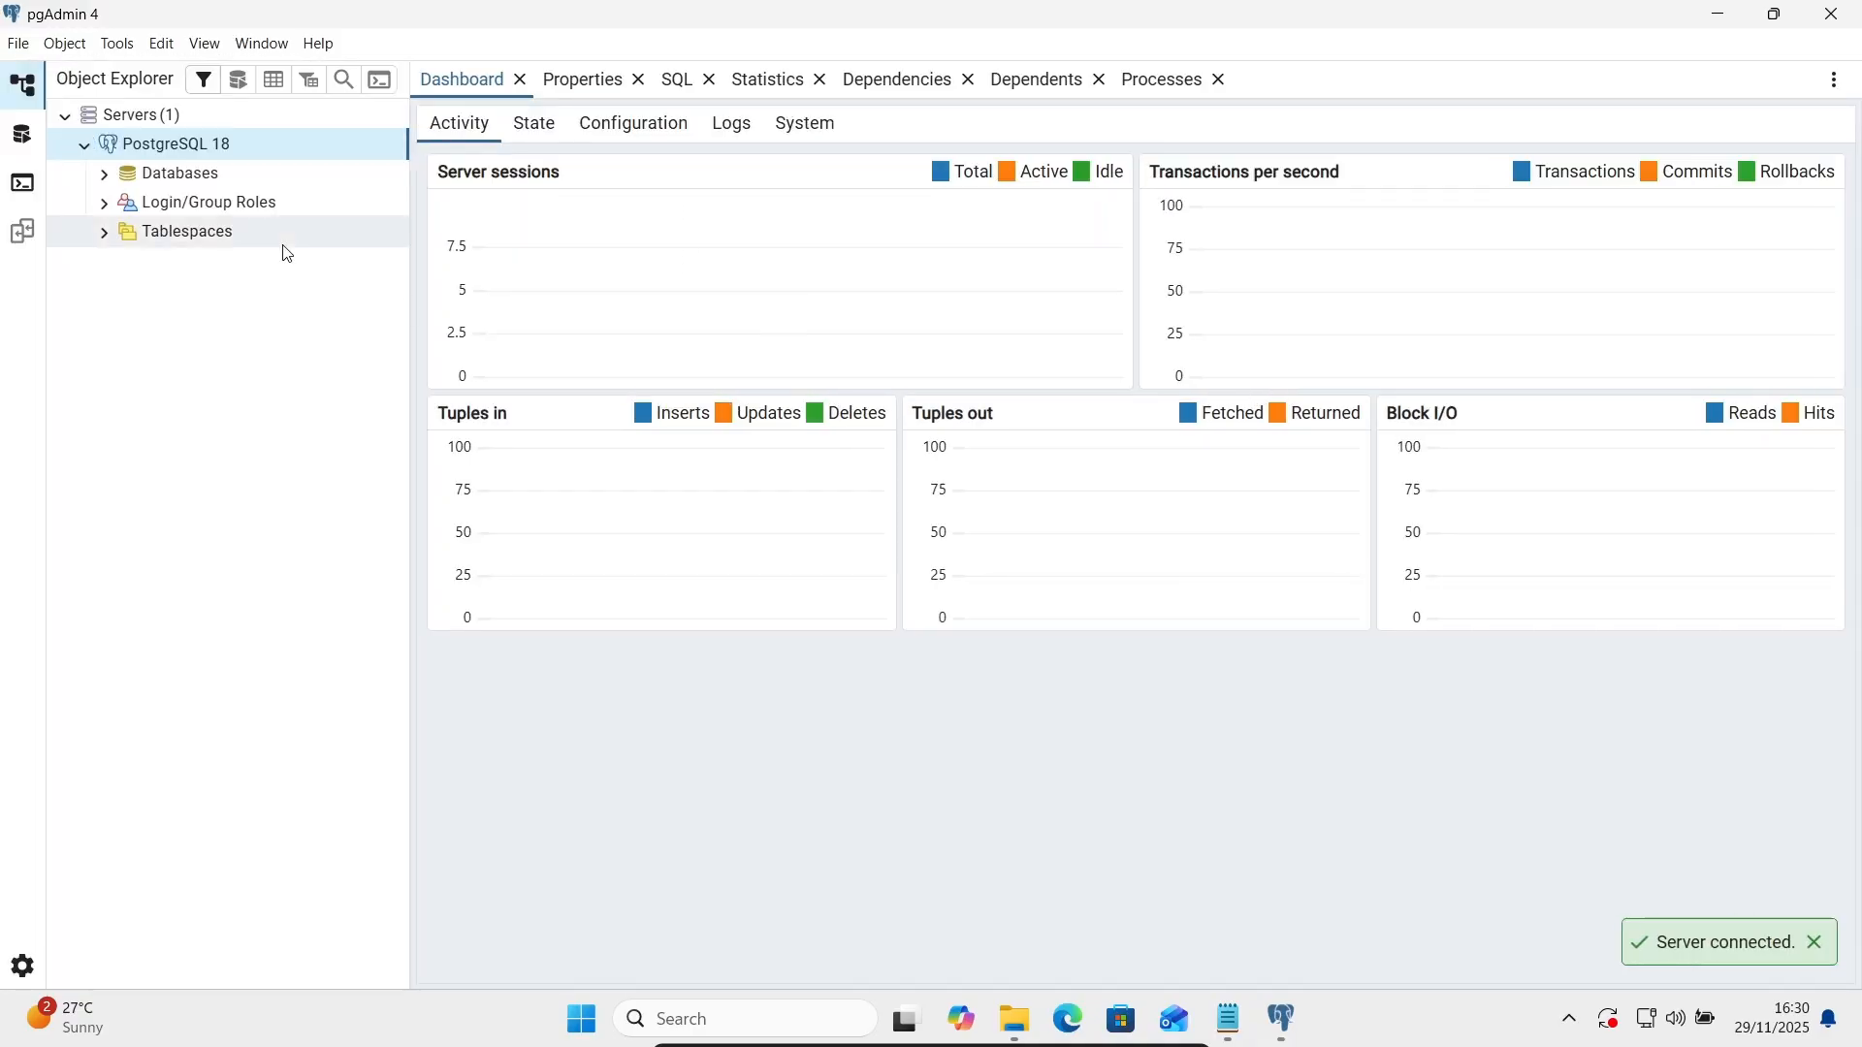
Expand the server's Databases node through the postgres database and its schemas to the contents of the public schema.
left_click(105, 176)
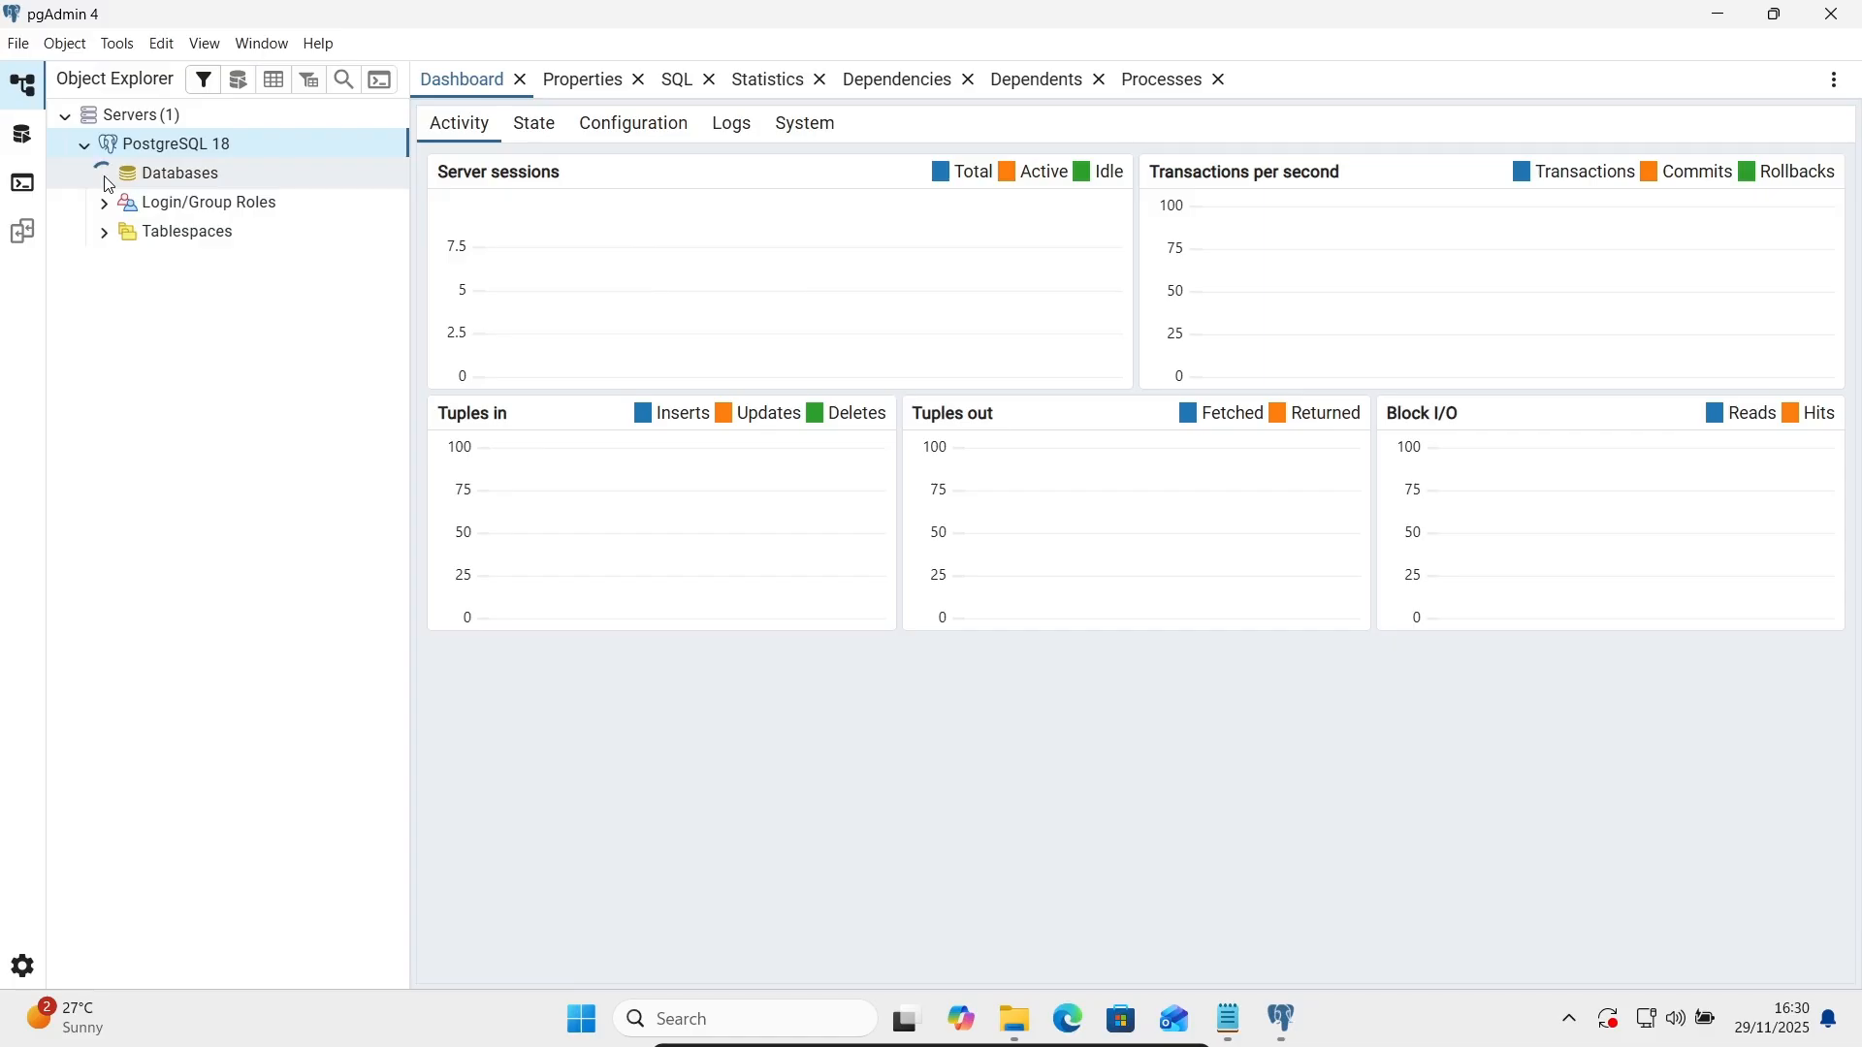
left_click(126, 204)
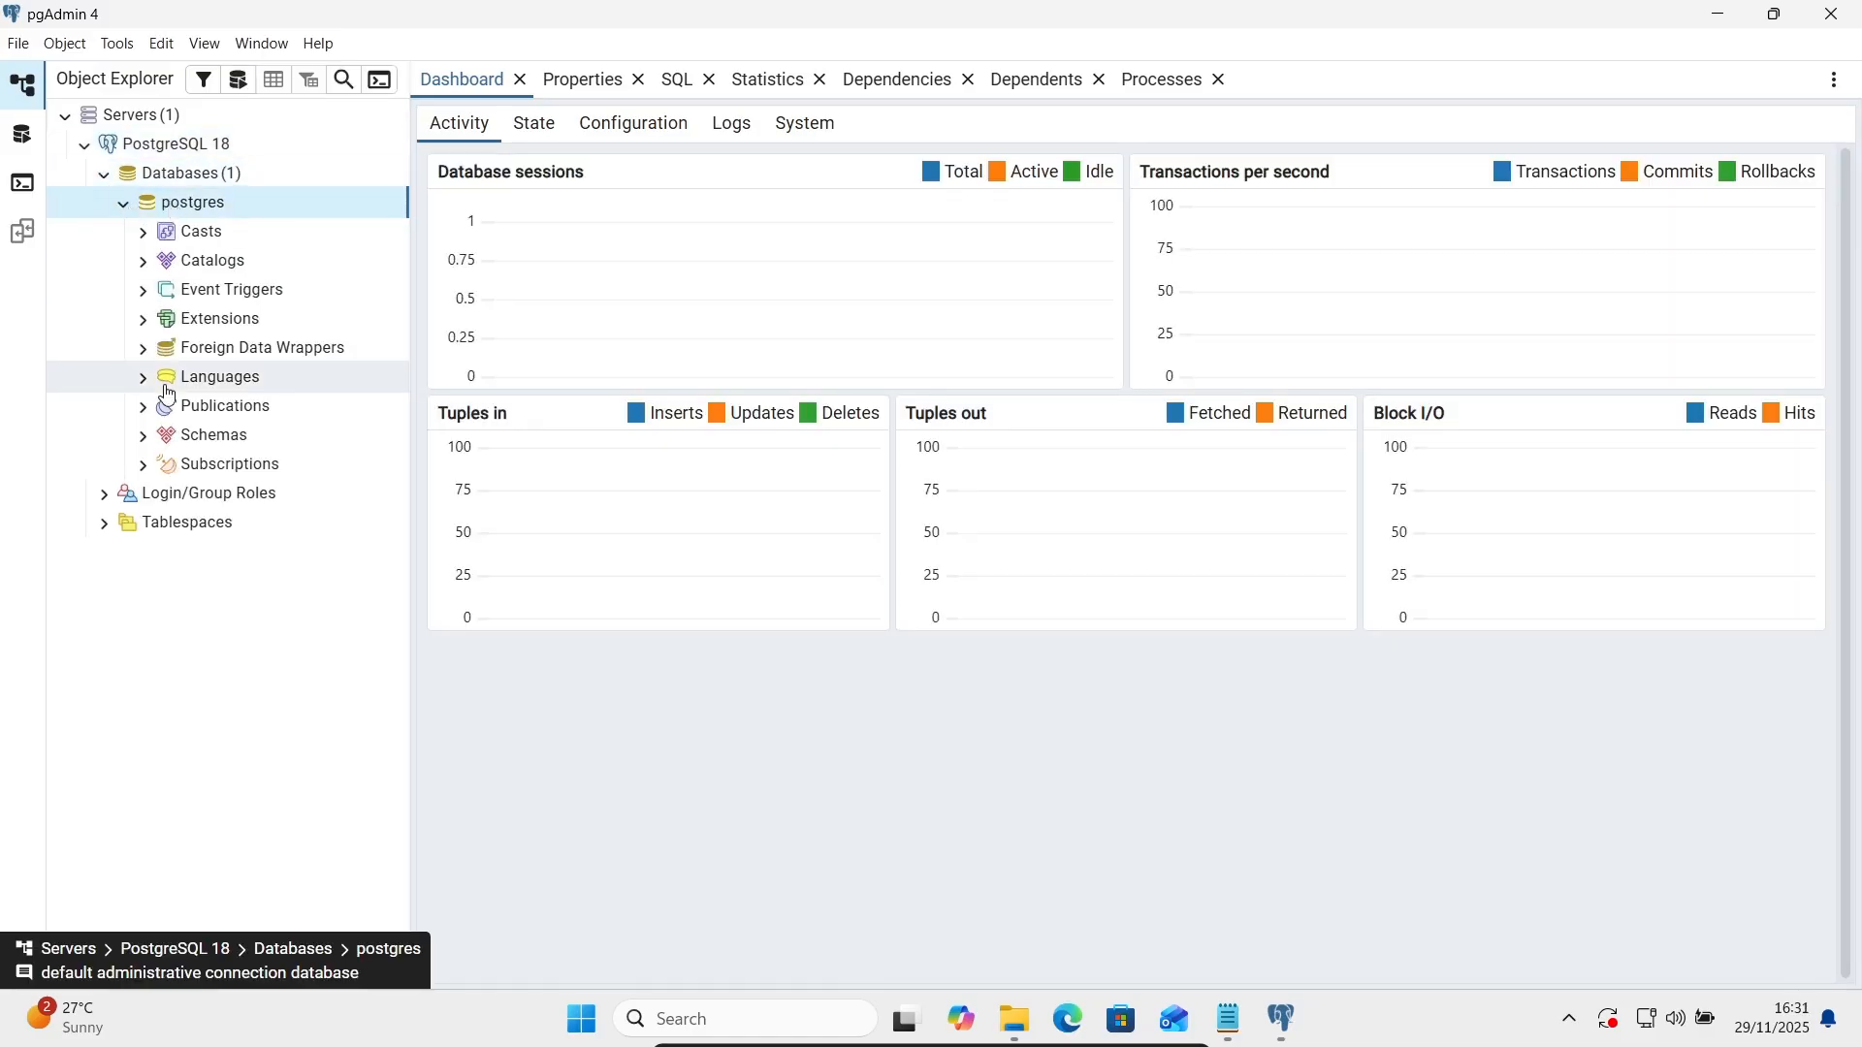
left_click(146, 441)
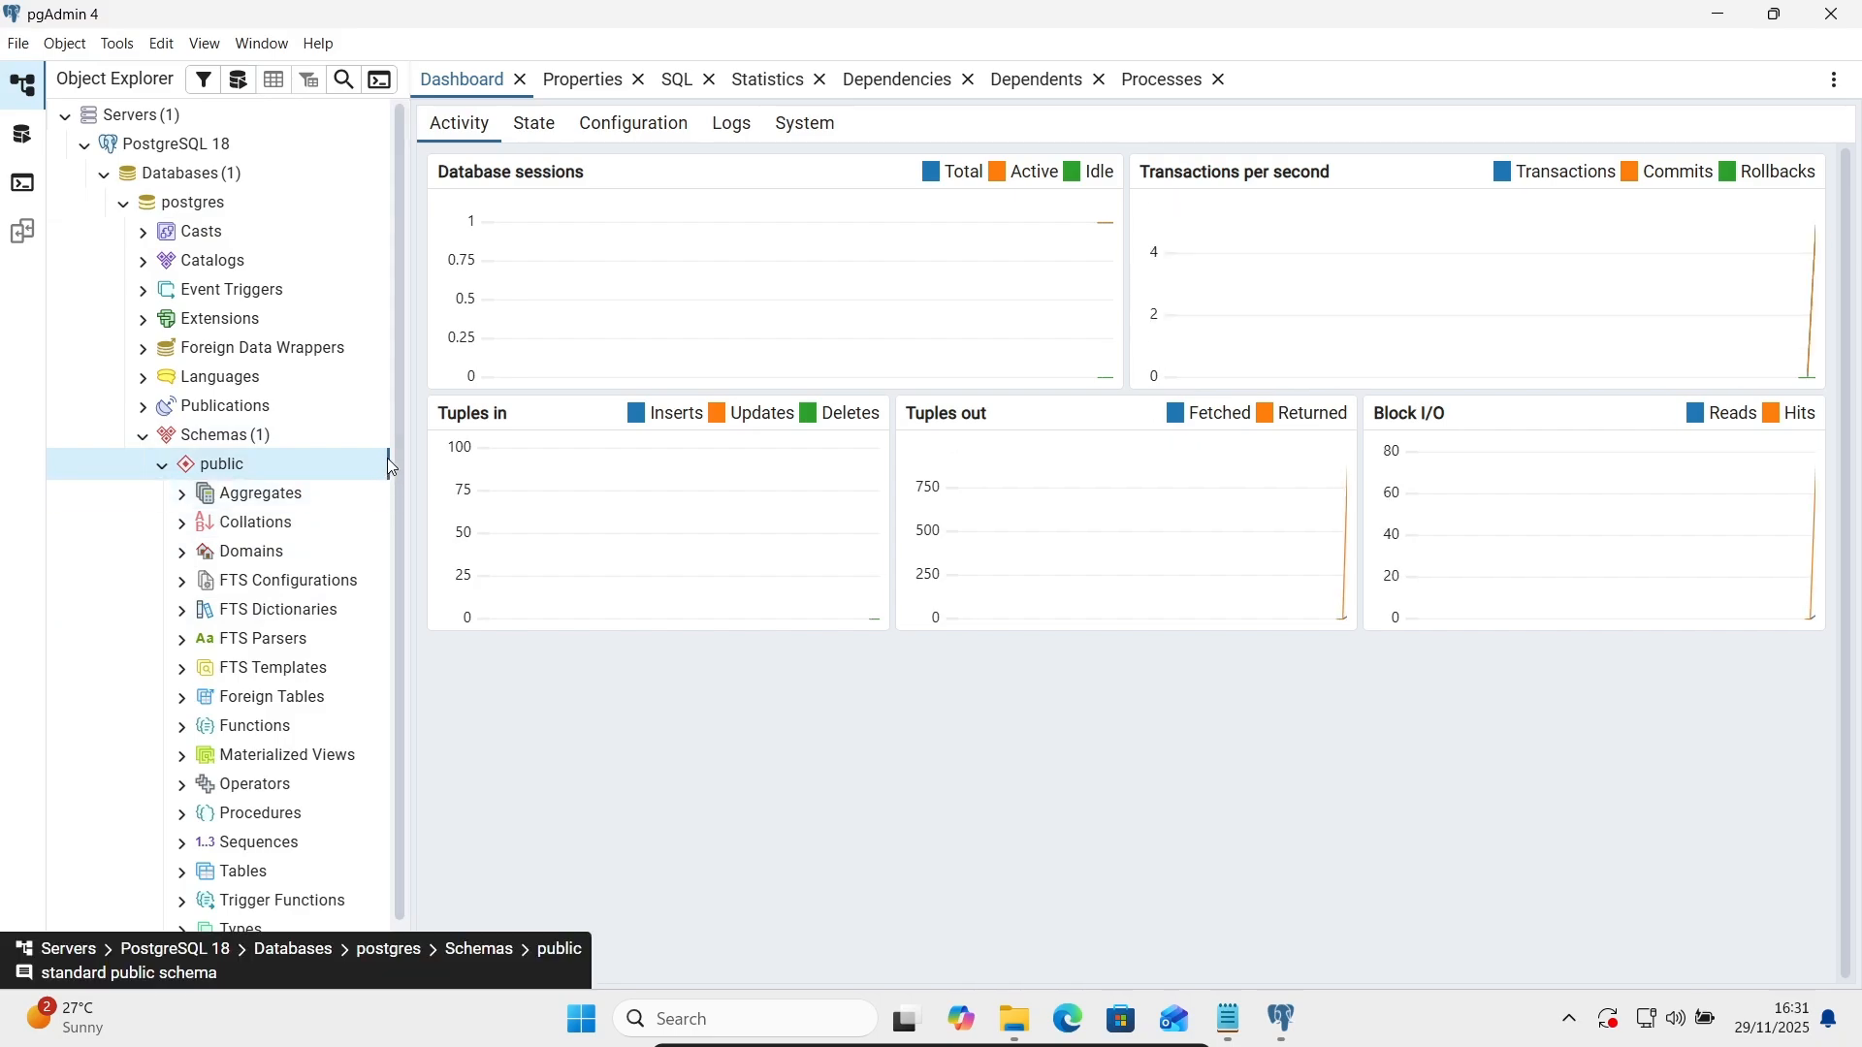
Expand the public schema's Tables node and create a table named tab1 there, using the pg_default tablespace.
left_click_drag(396, 474, 391, 578)
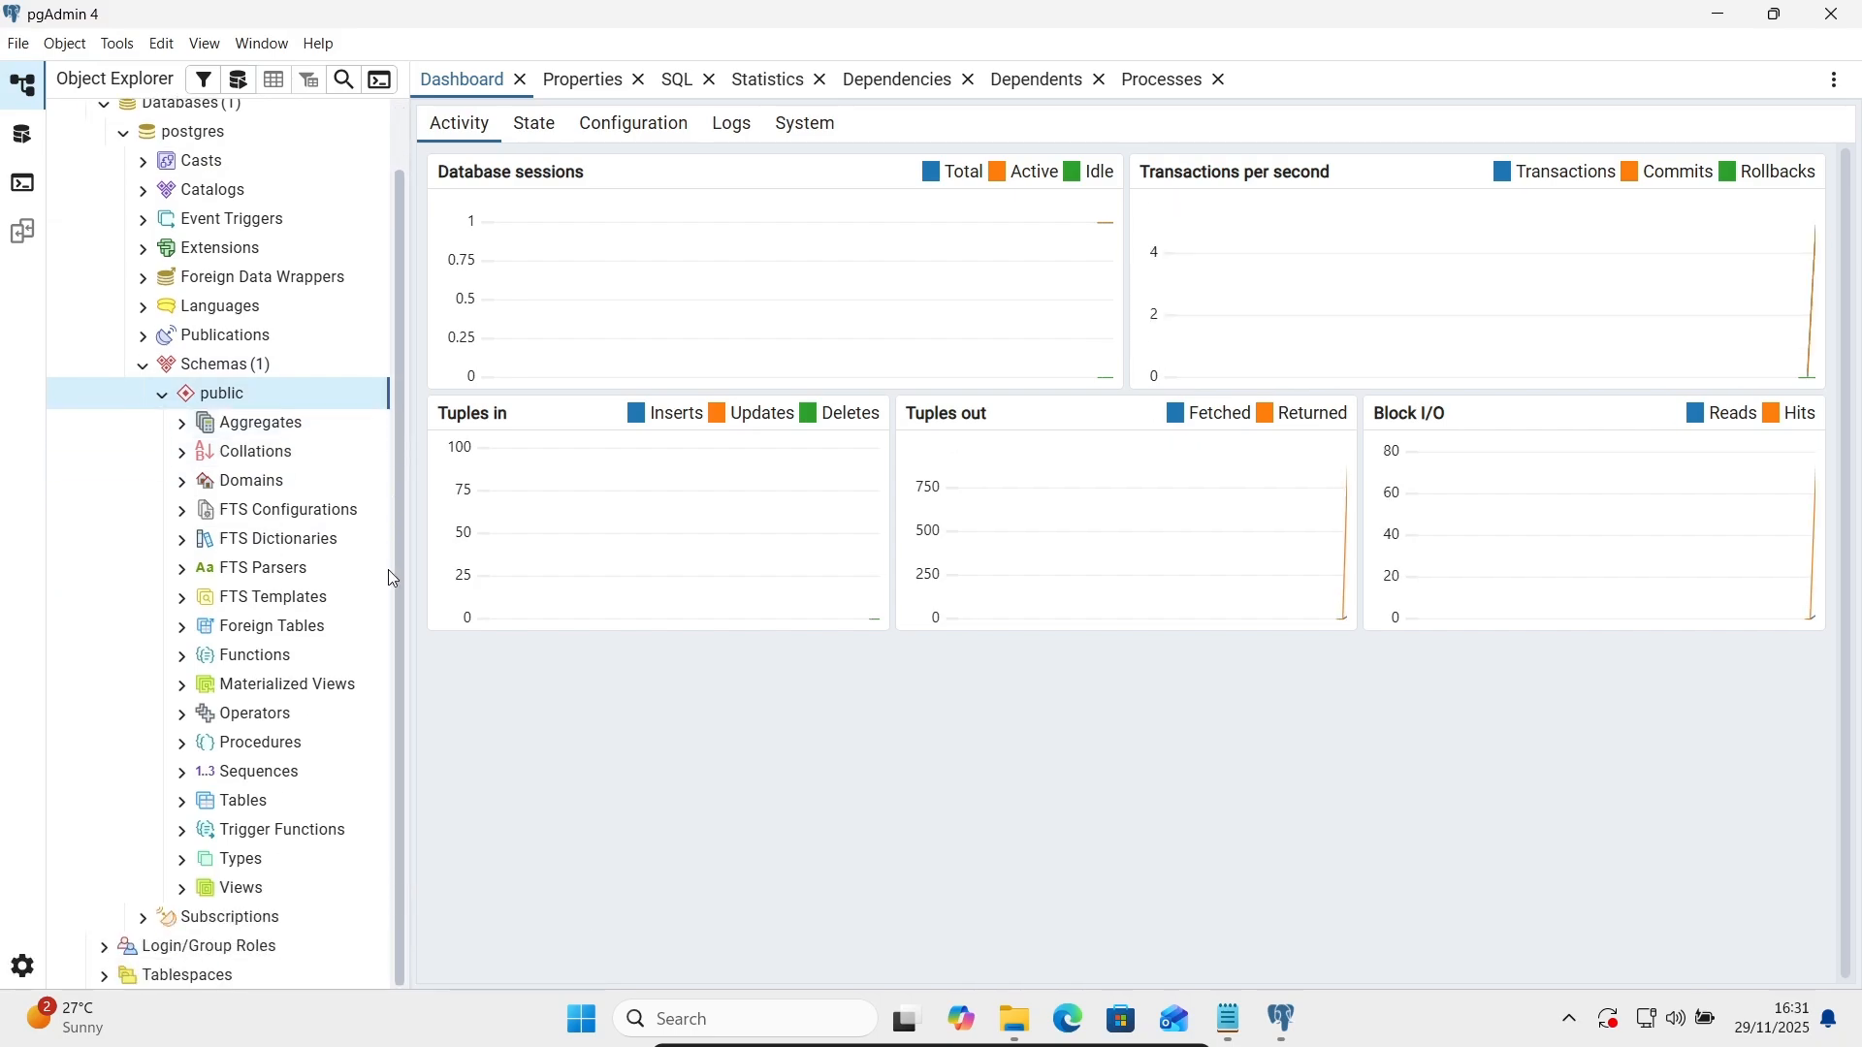
left_click(183, 807)
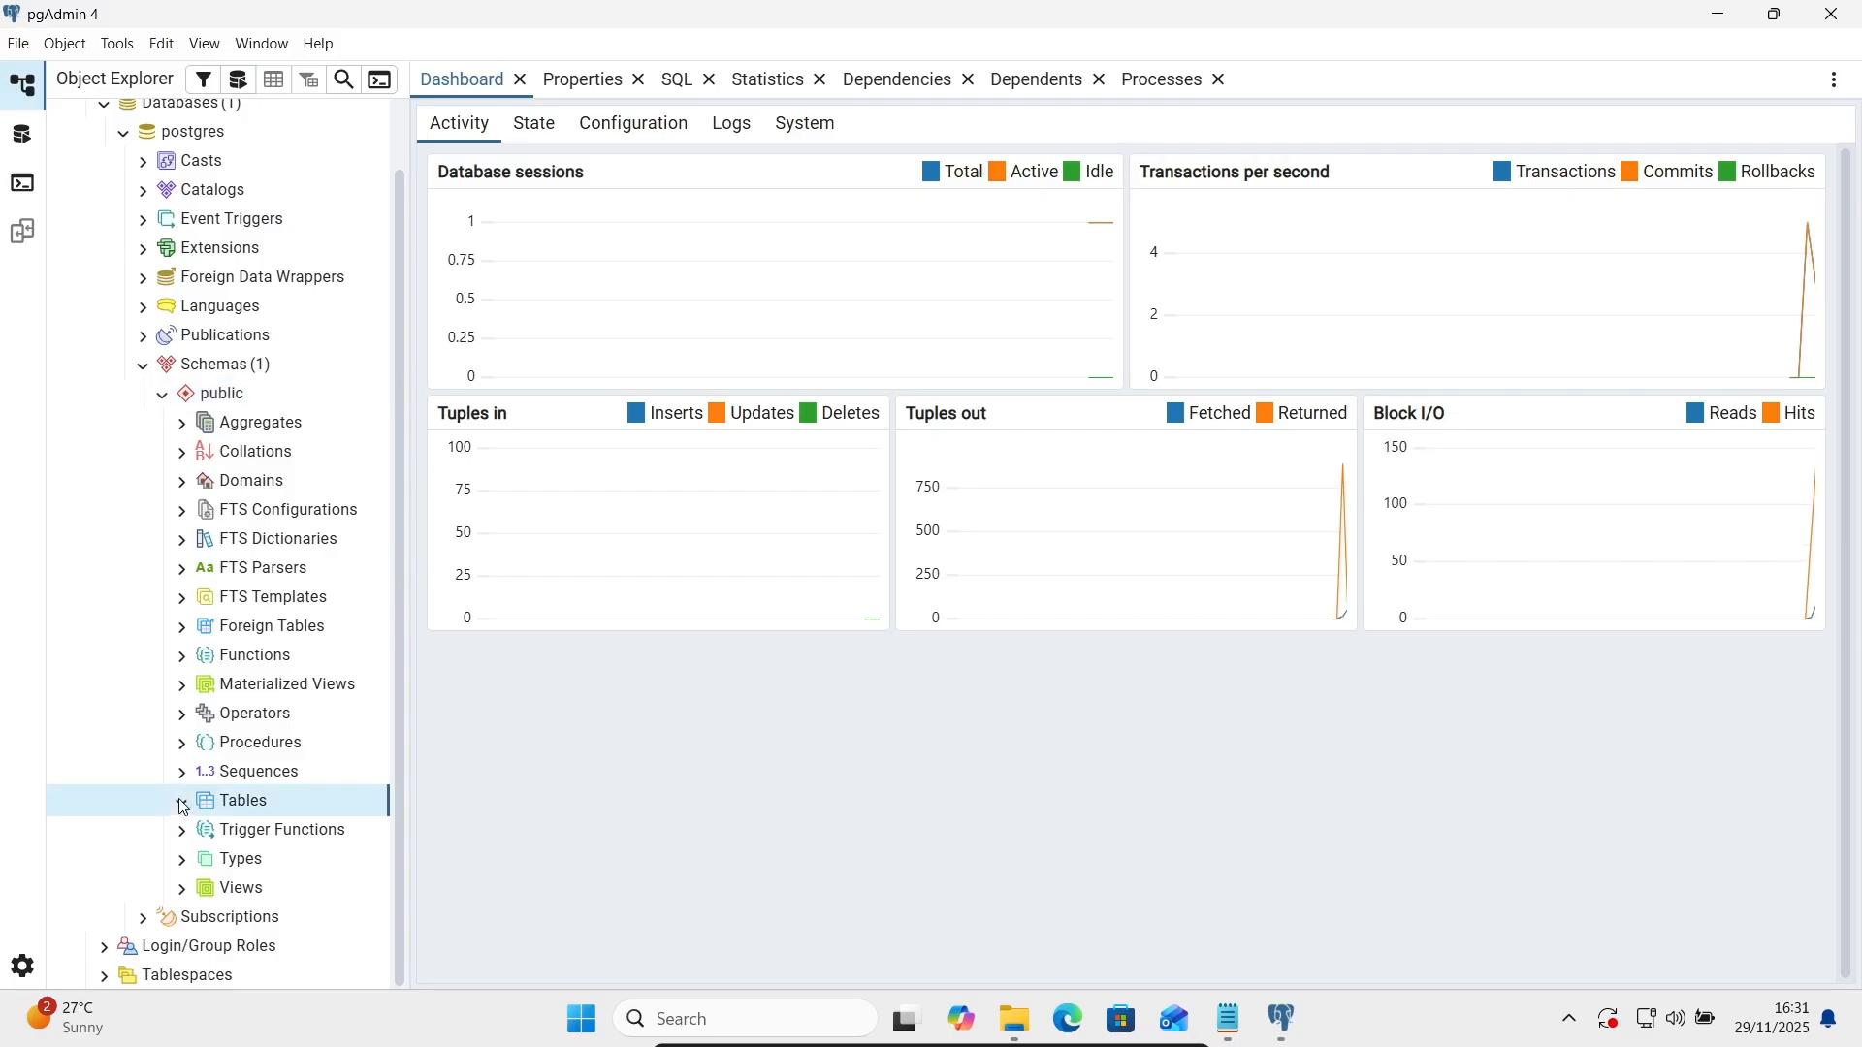
right_click(231, 808)
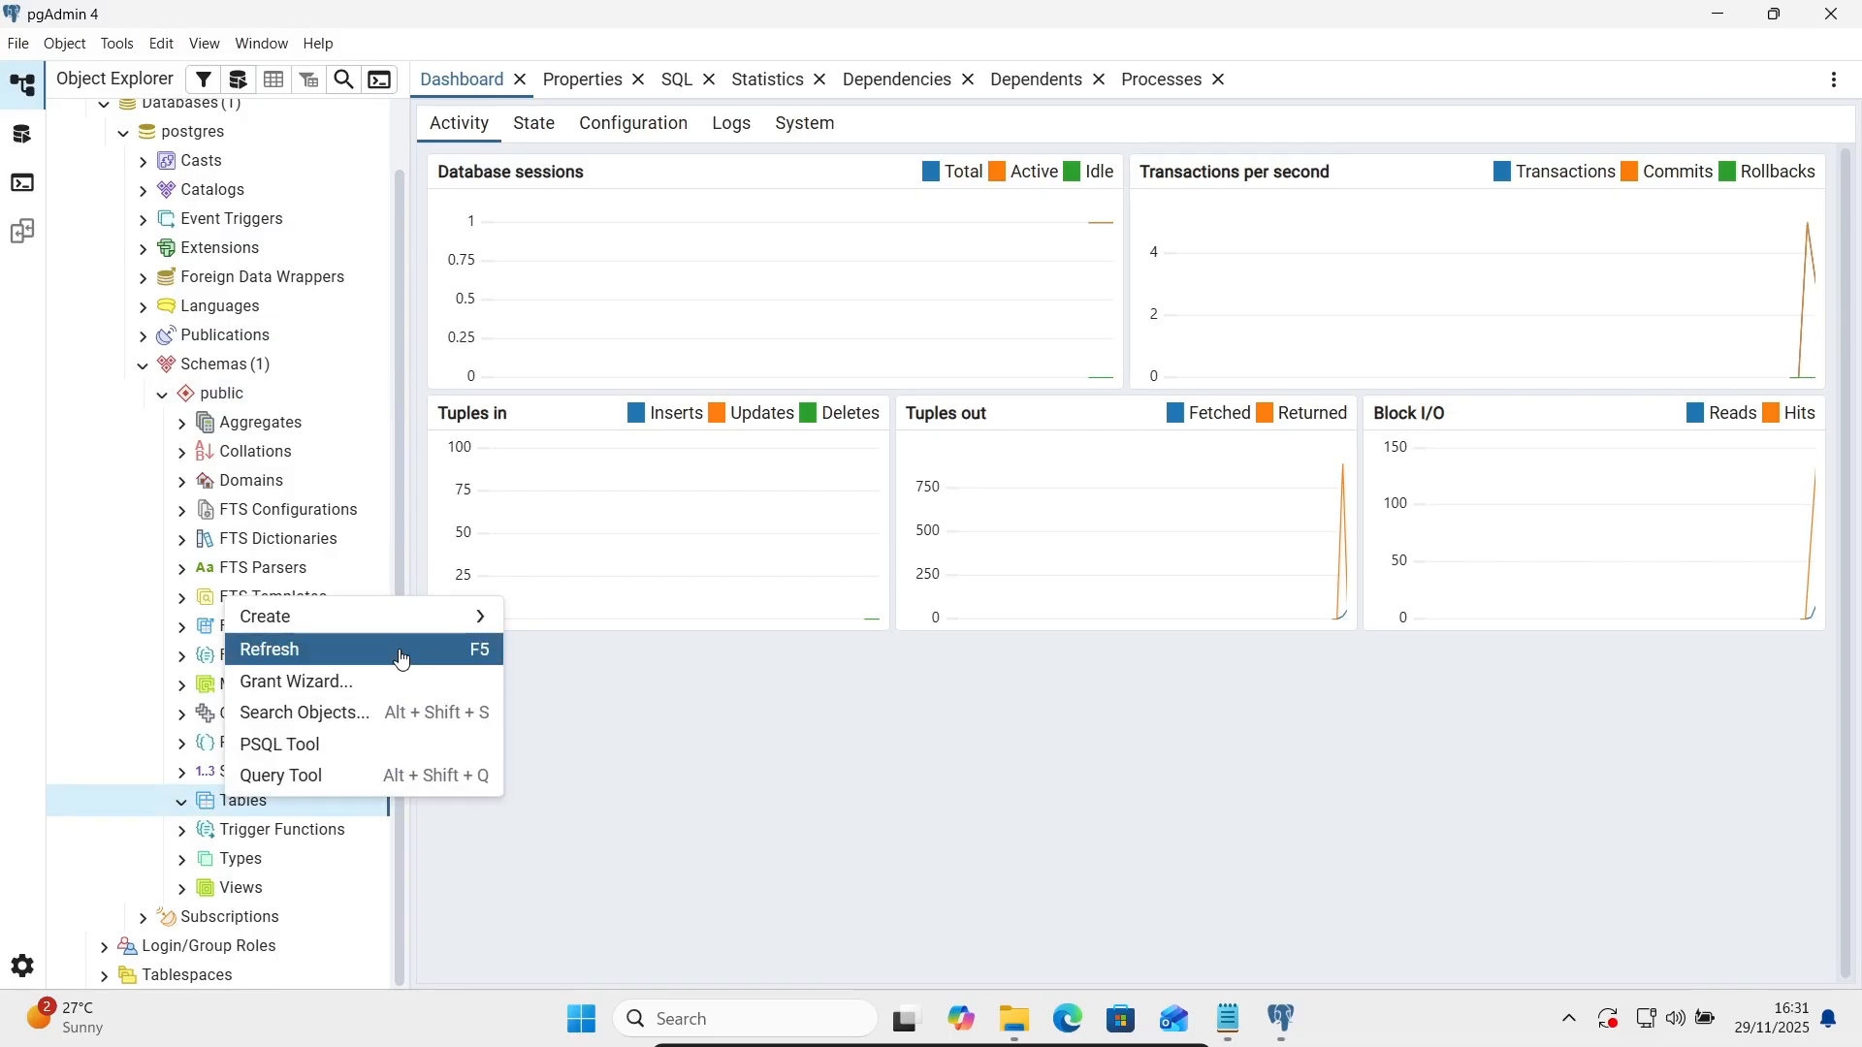
mouse_move(400, 638)
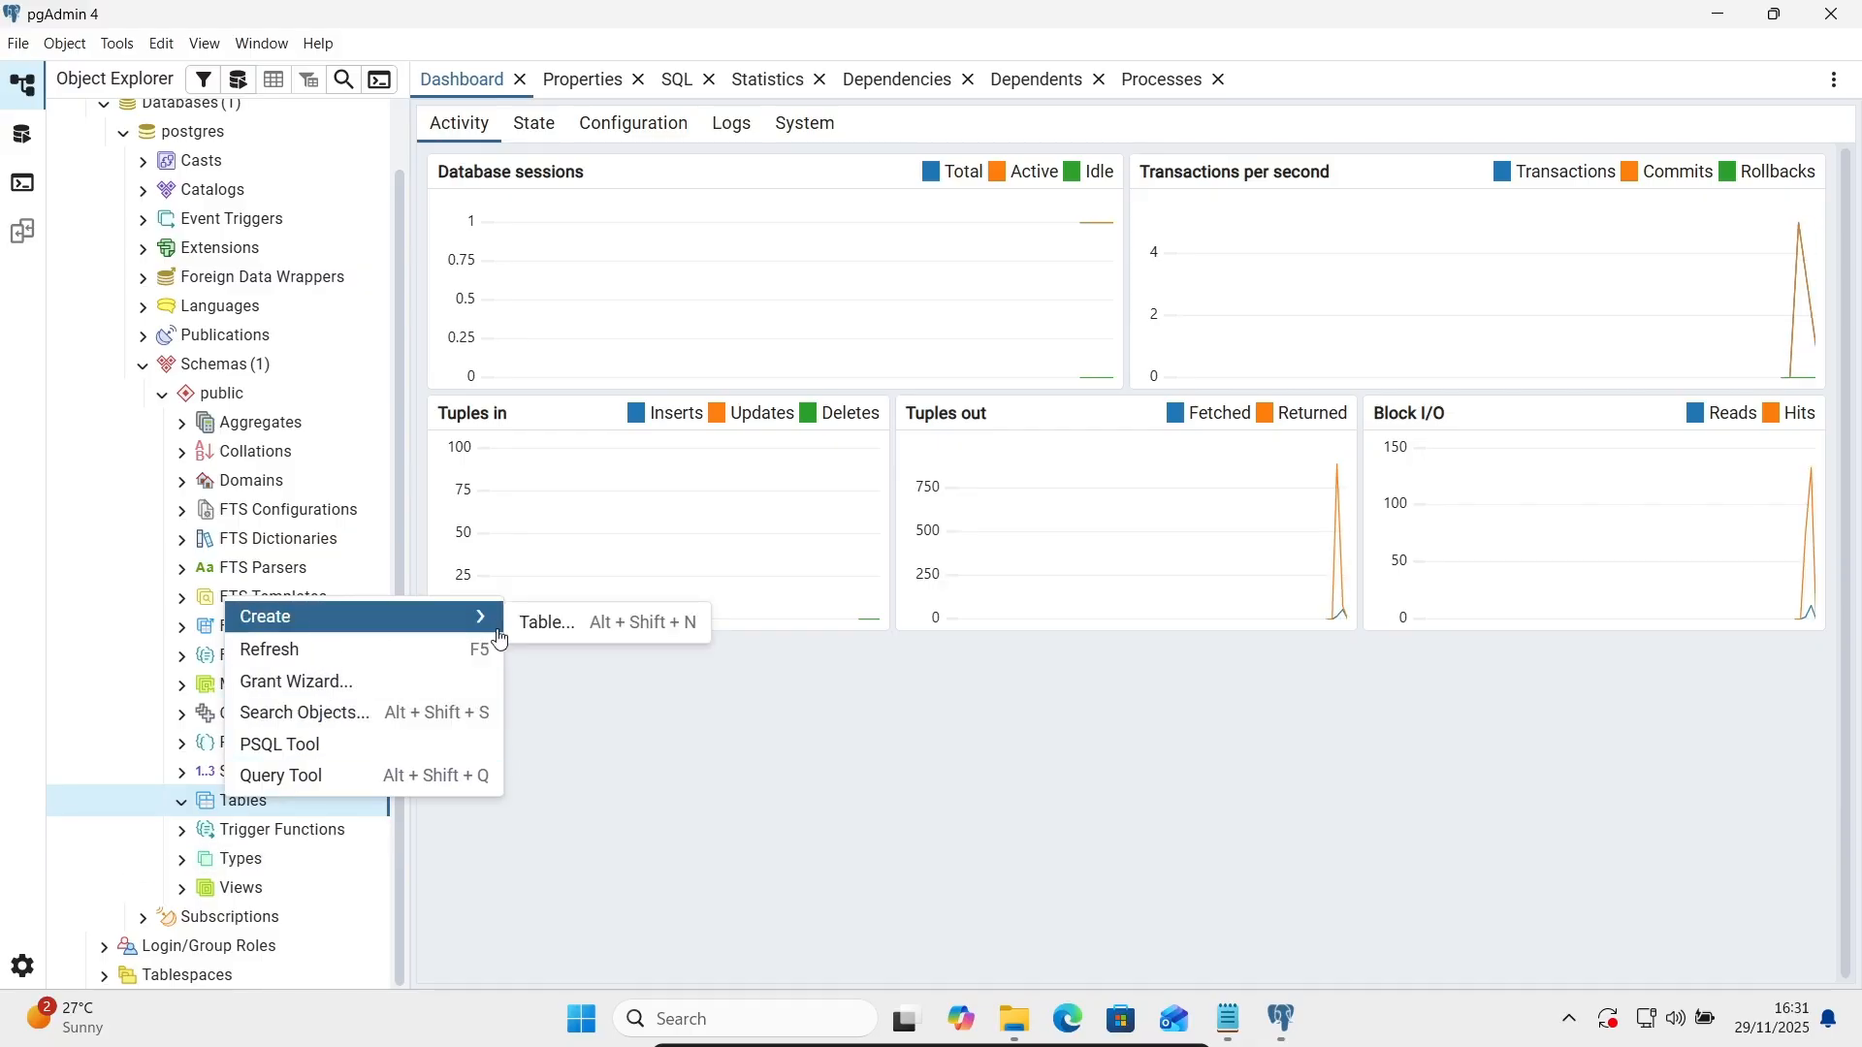
left_click(559, 629)
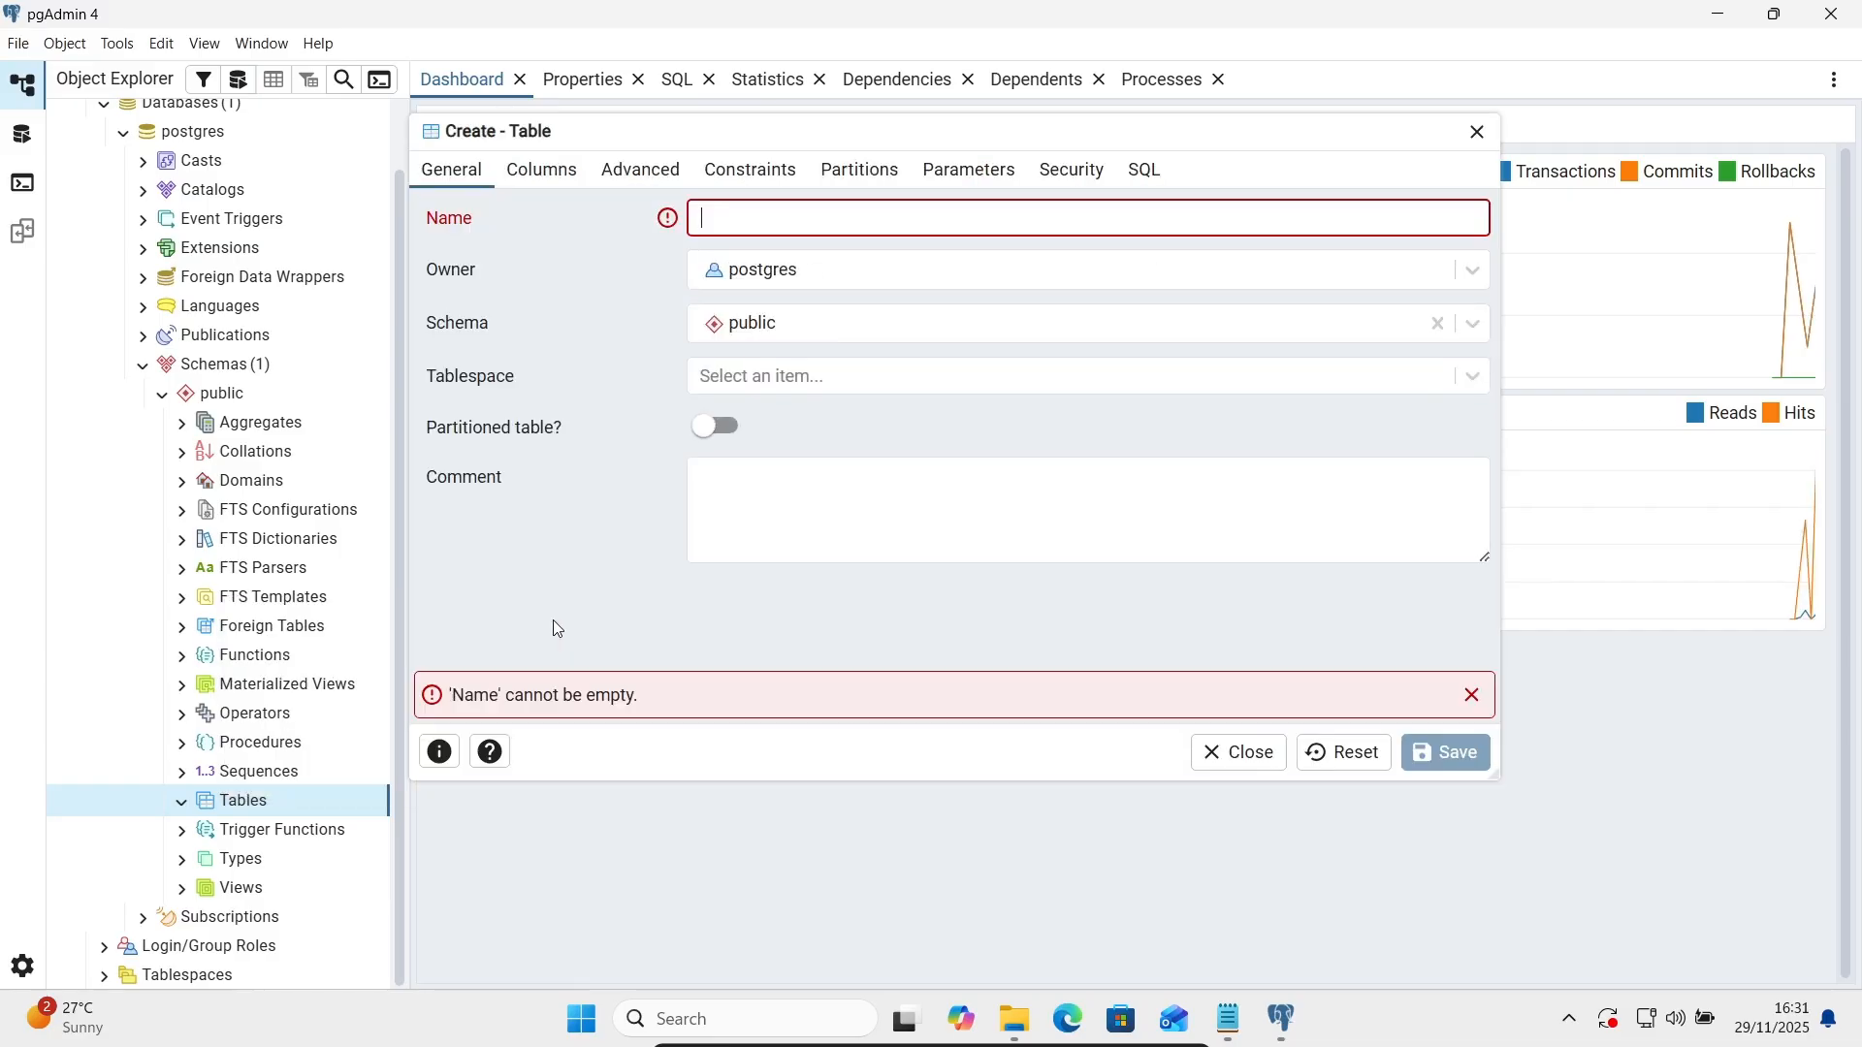
left_click(760, 224)
type("tab1")
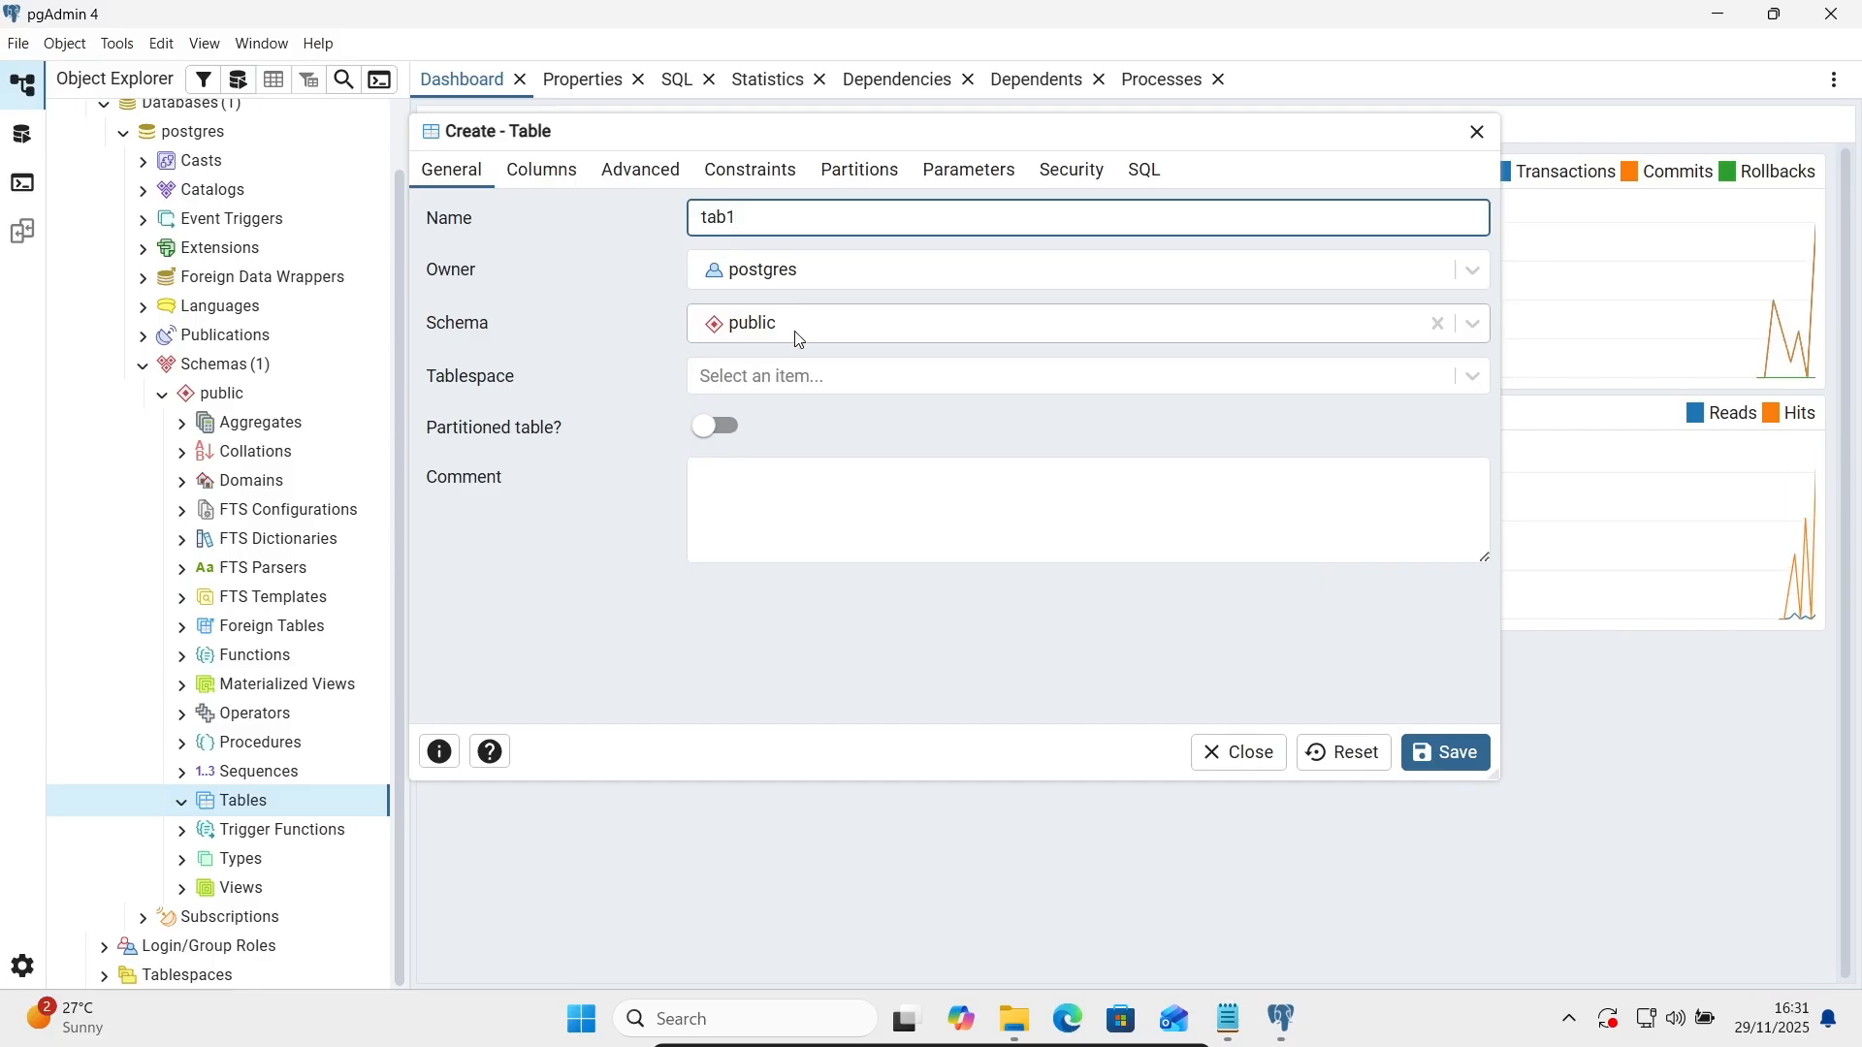
left_click(829, 387)
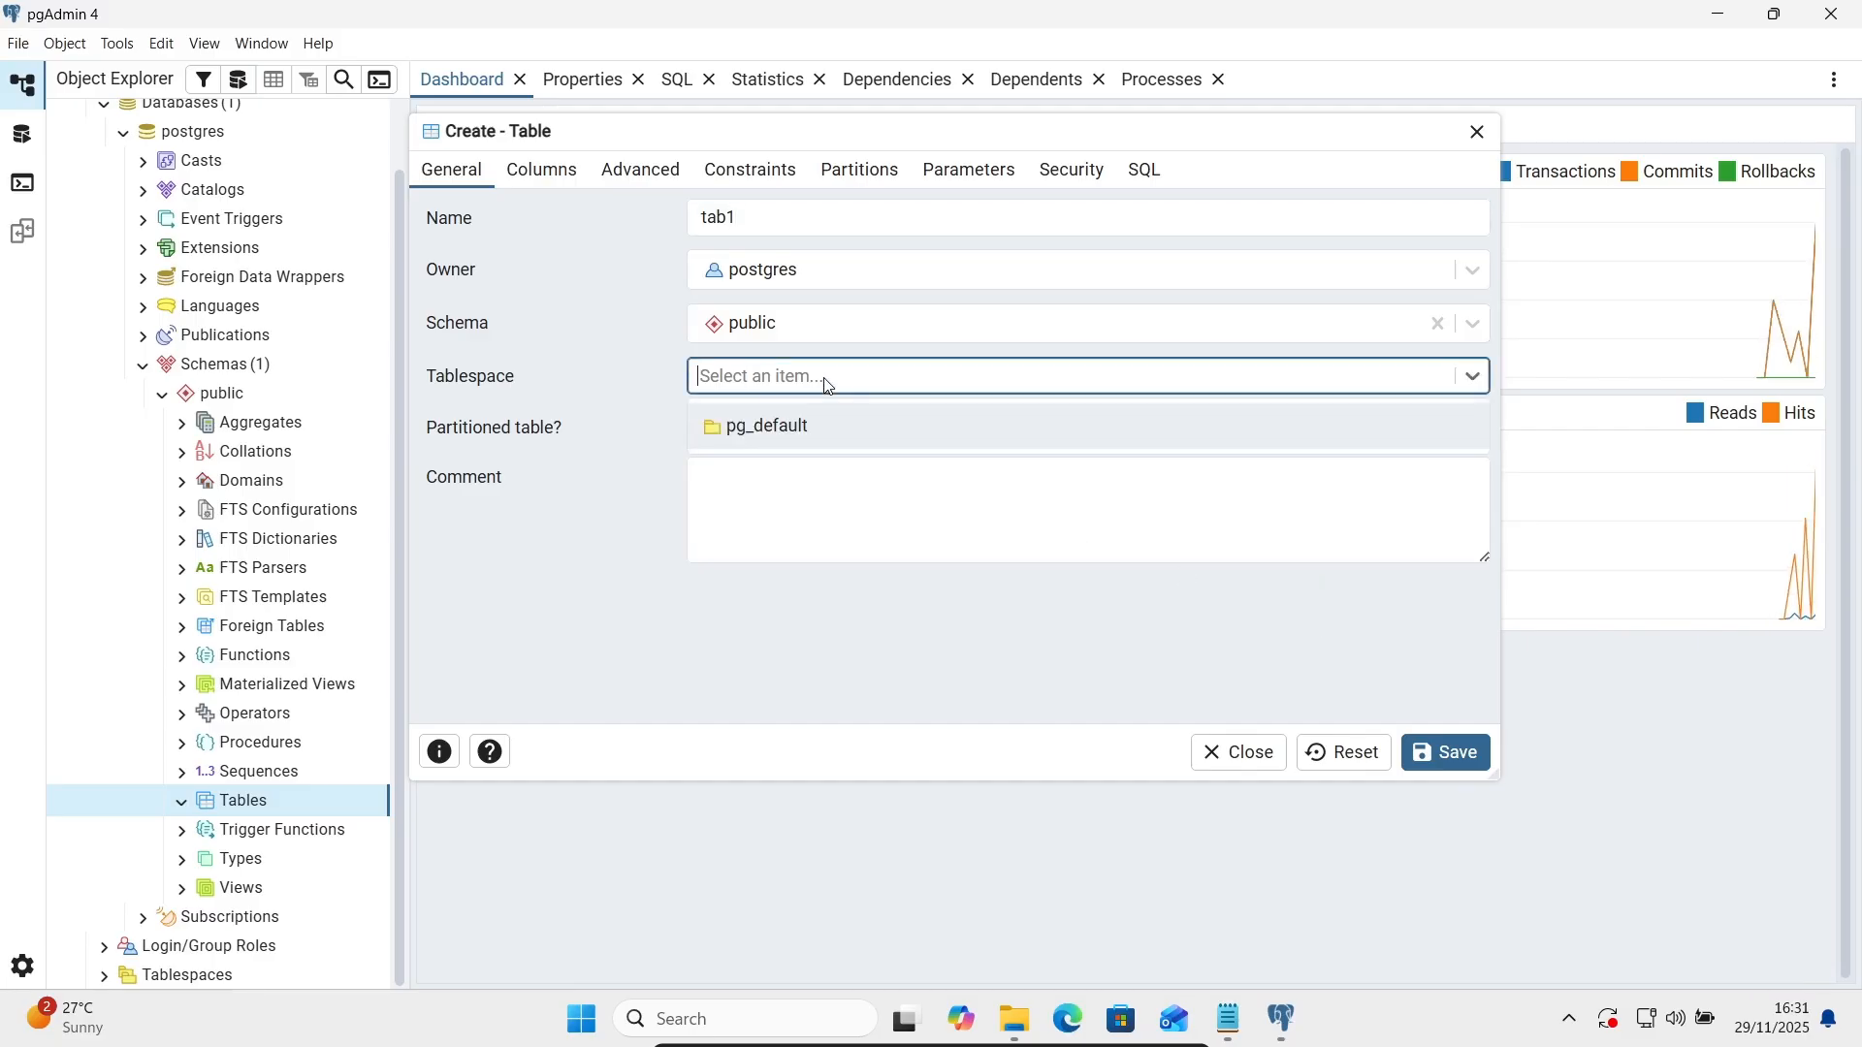
left_click(784, 427)
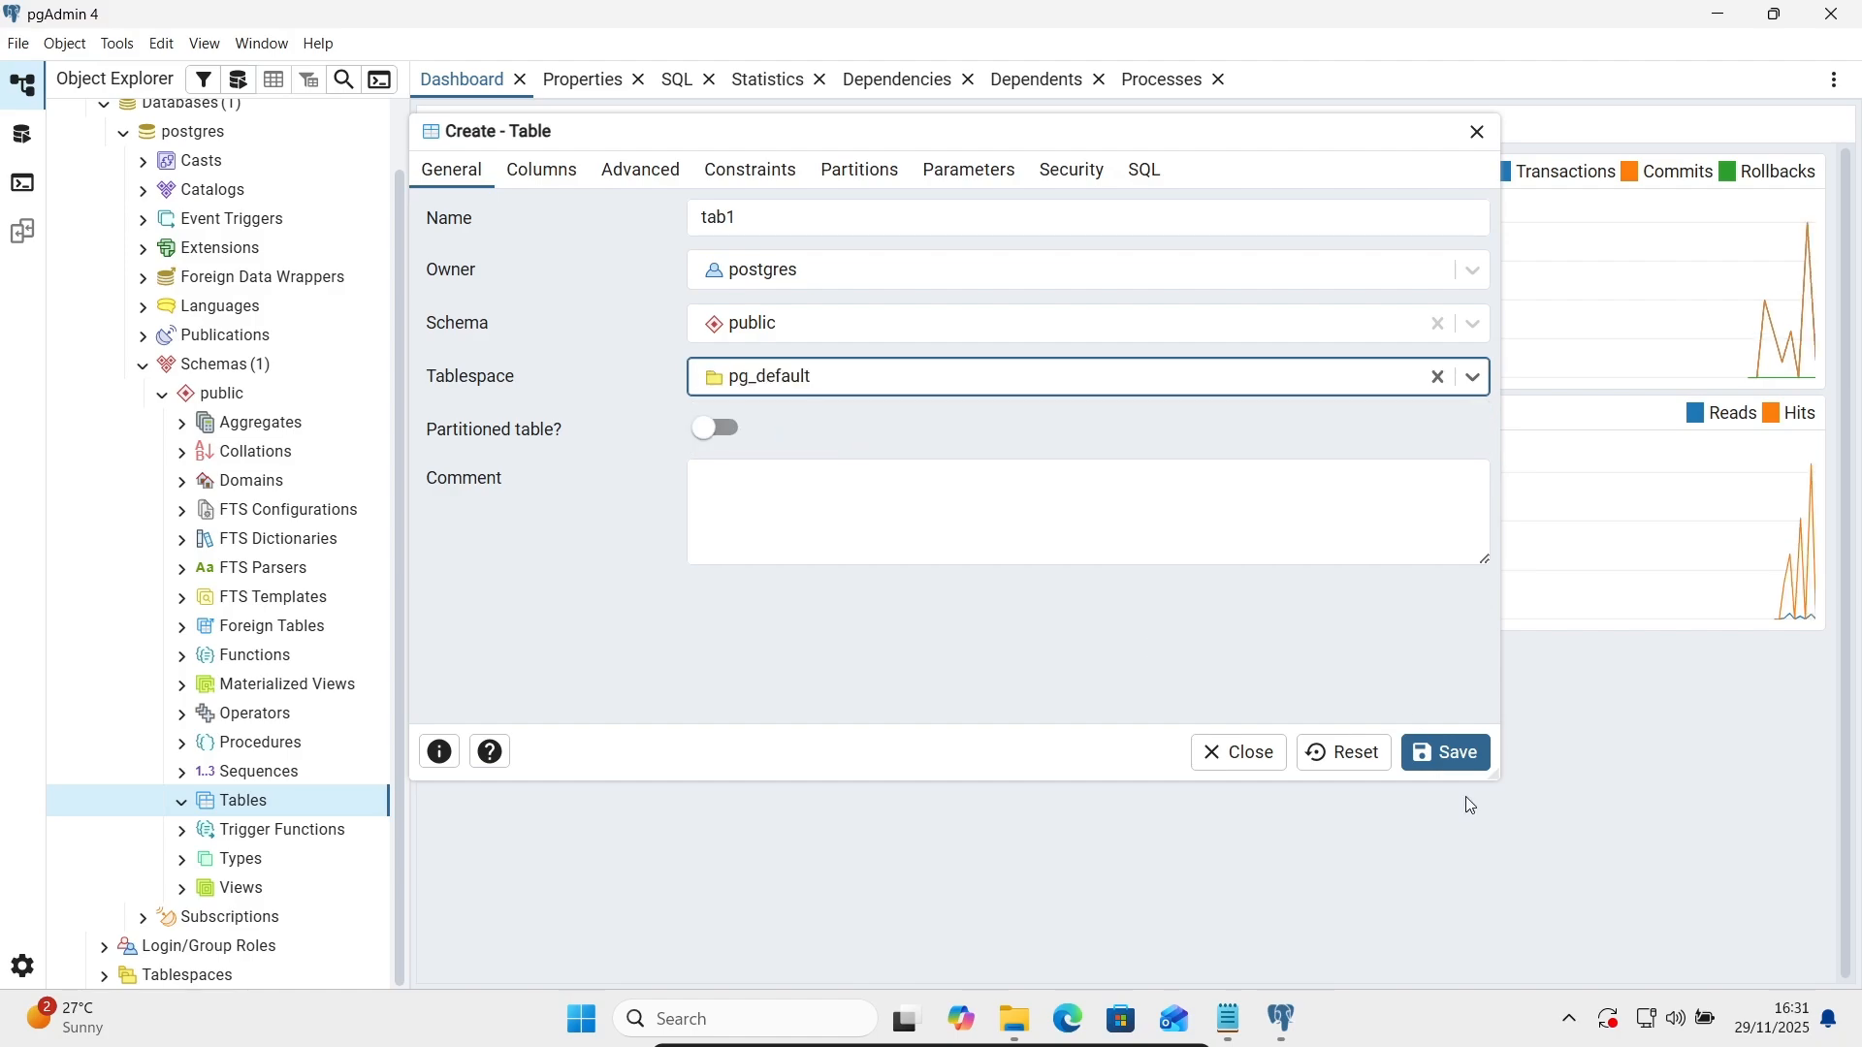
left_click(1443, 746)
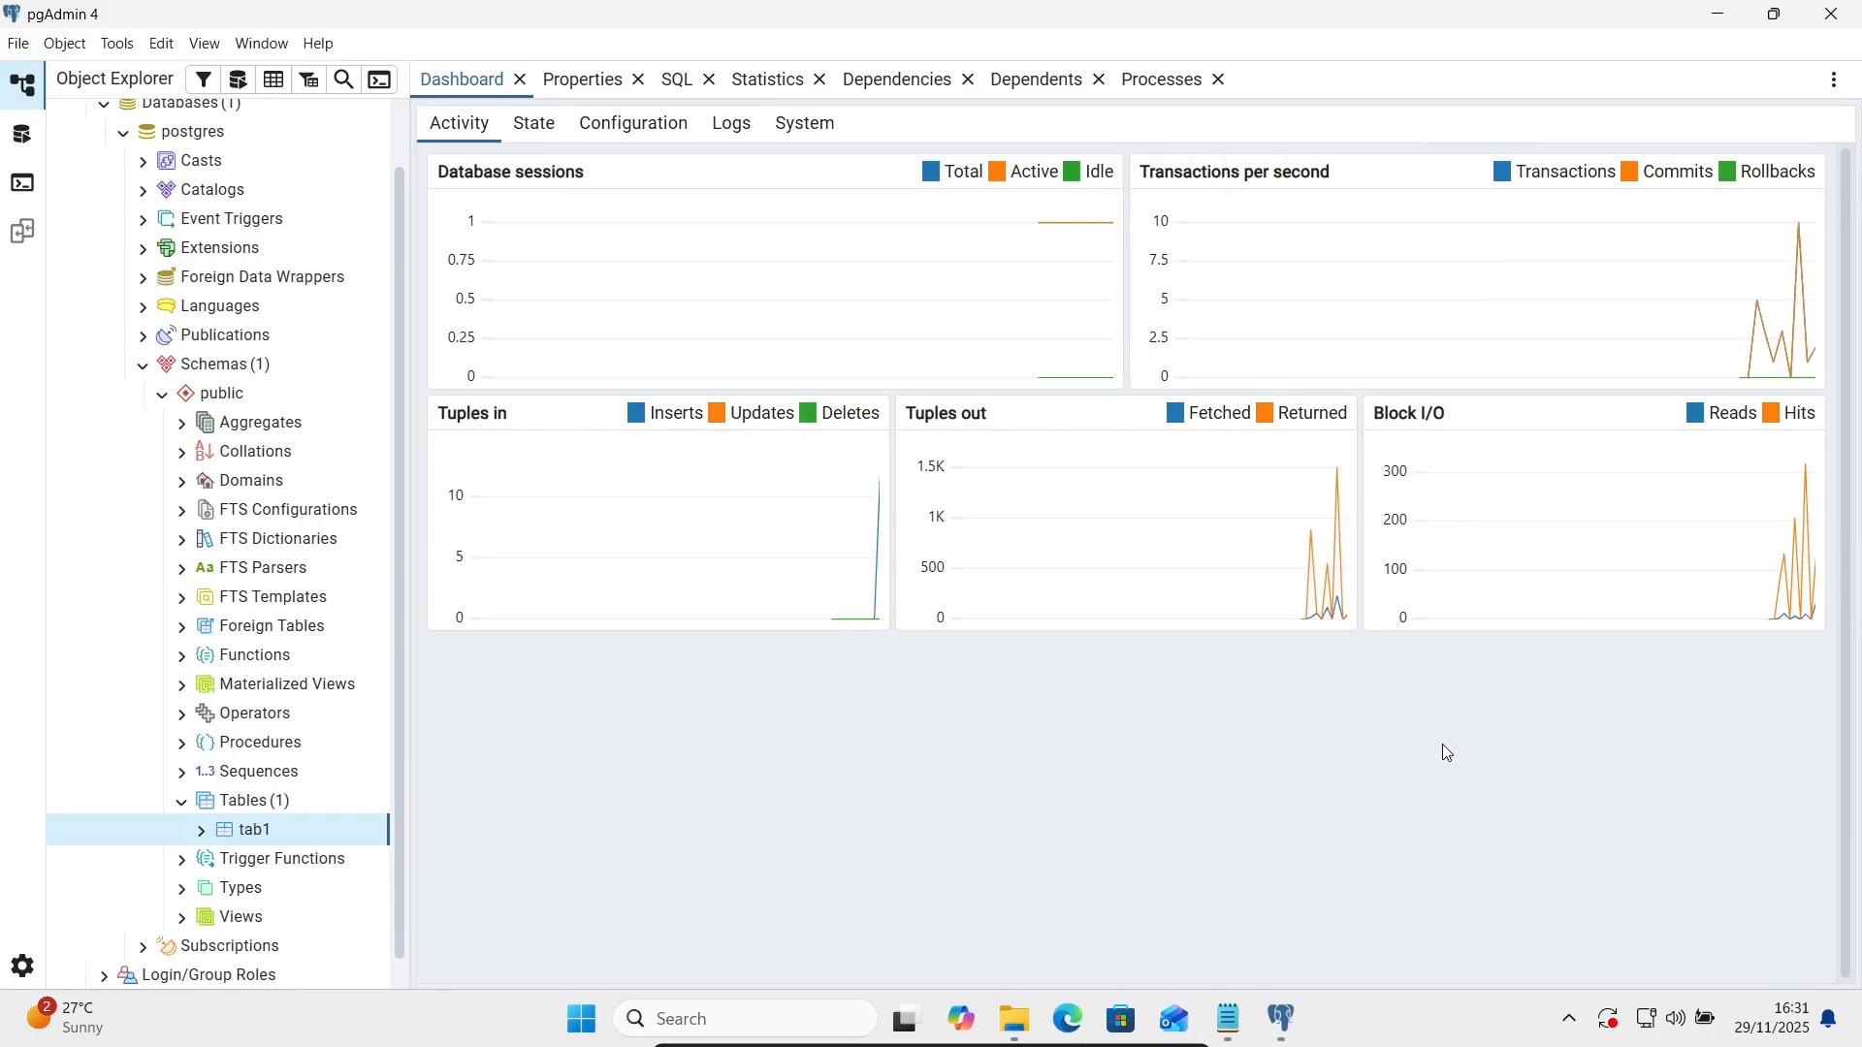
Switch to Notepad to show the Zedd.txt note.
left_click(1238, 1025)
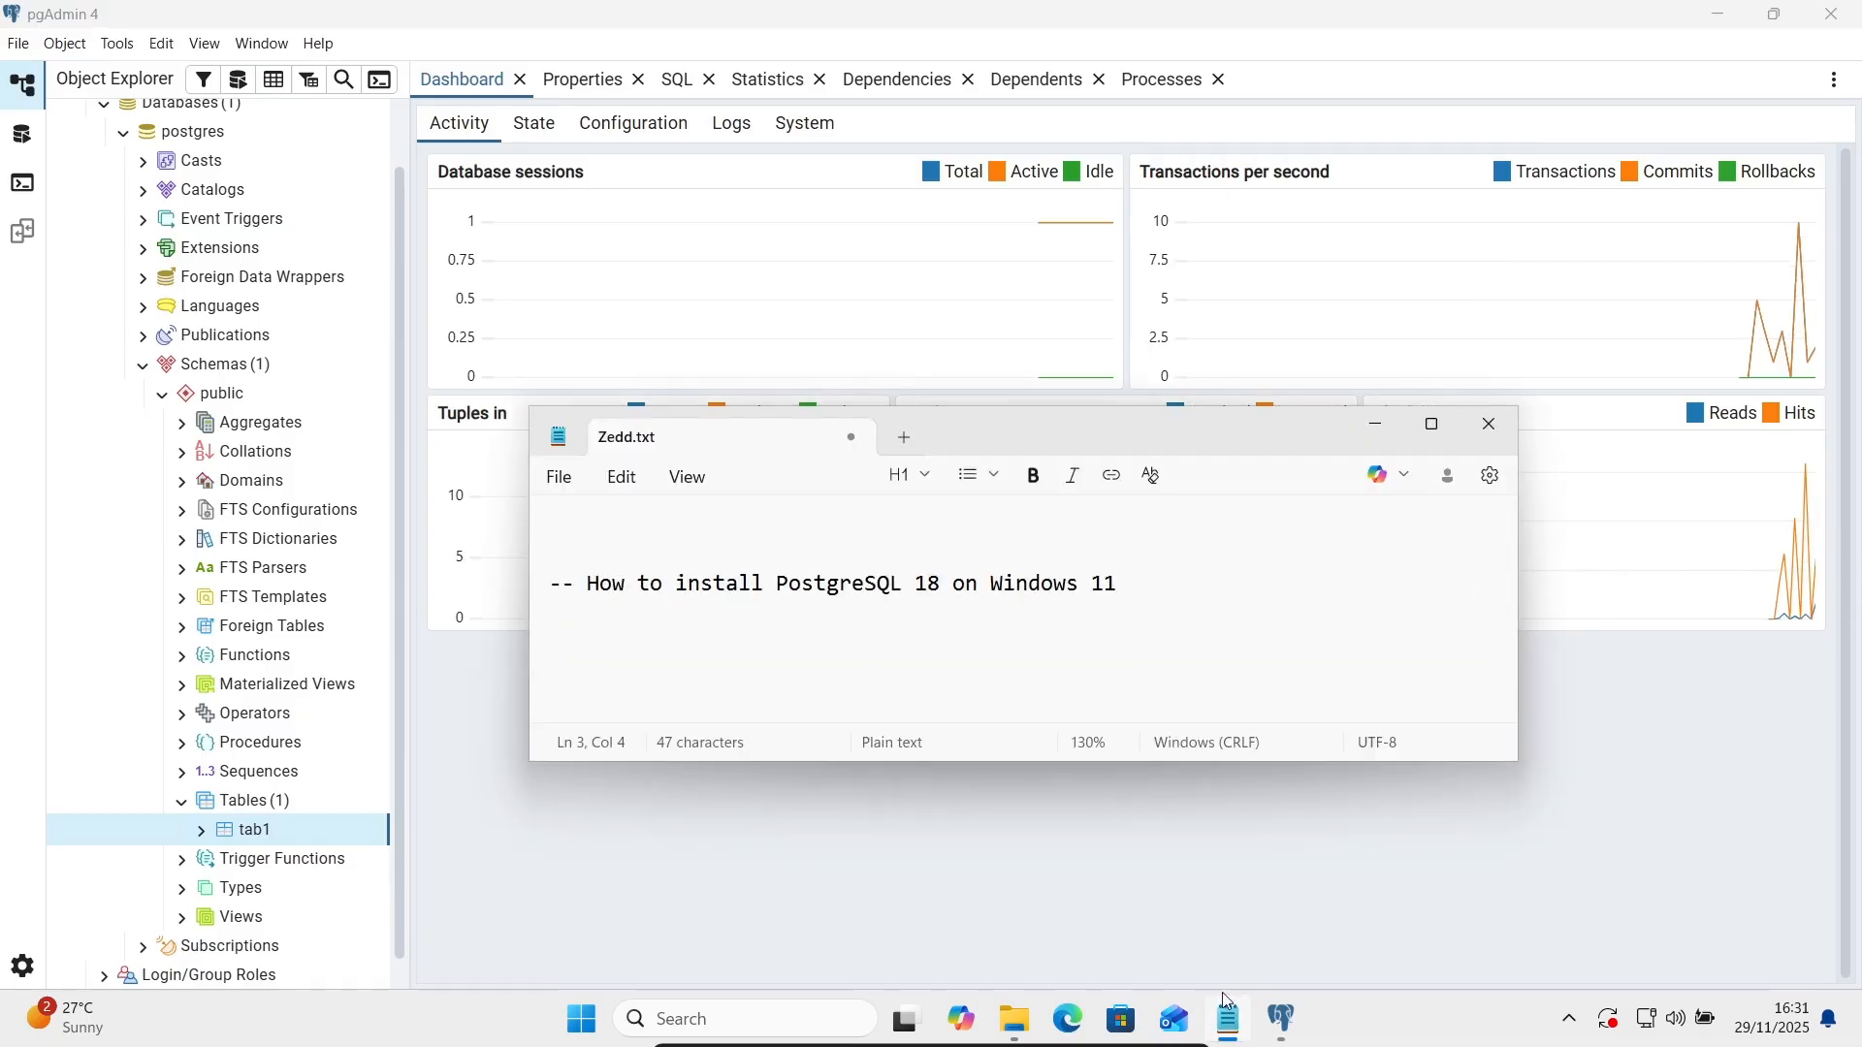